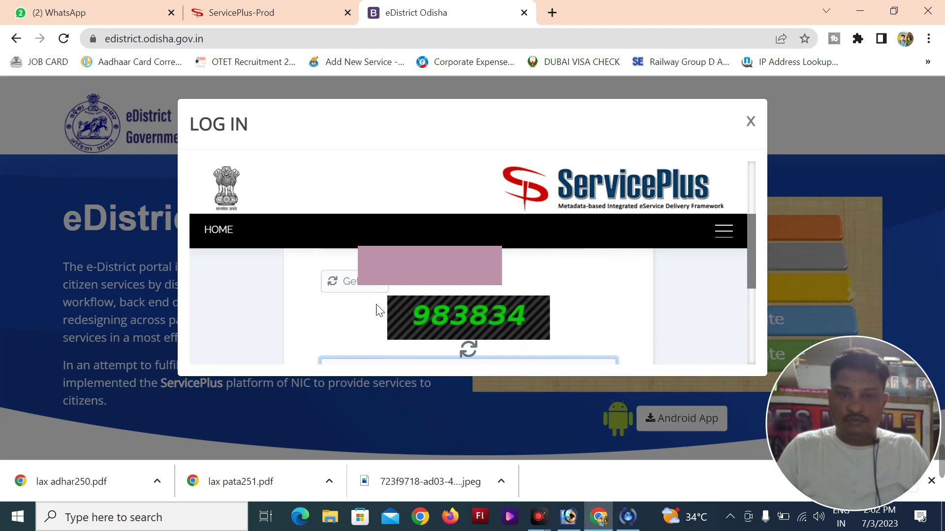
# Enter the login captcha and sign in to ServicePlus
pyautogui.write('9838')
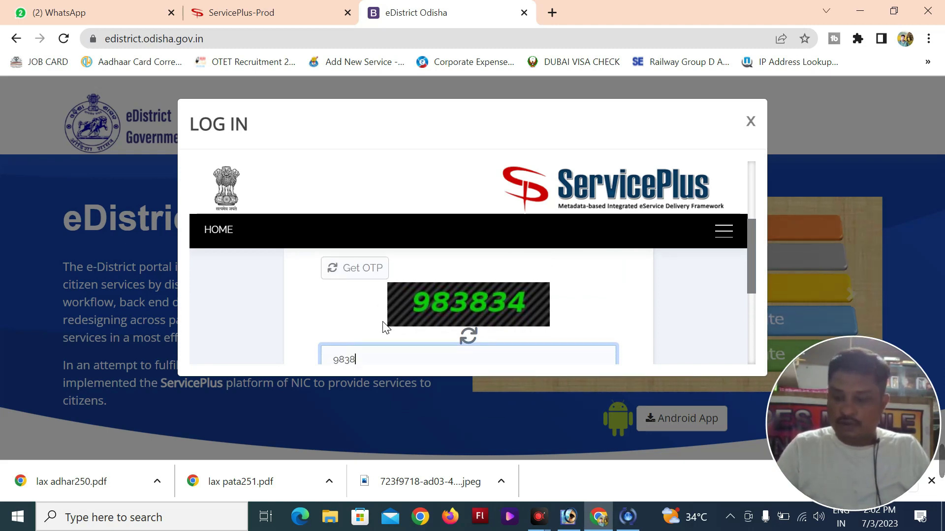
pyautogui.write('34')
pyautogui.scroll(-3, 377, 328)
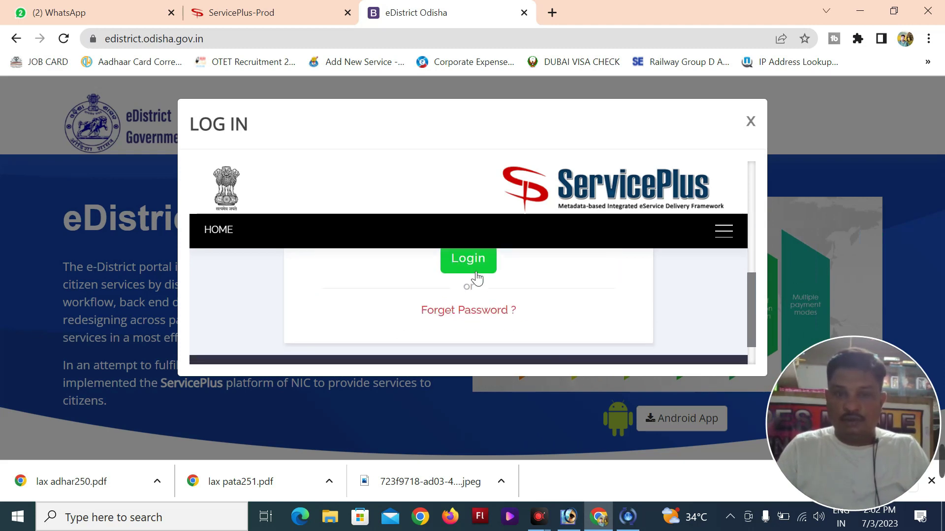
pyautogui.click(471, 270)
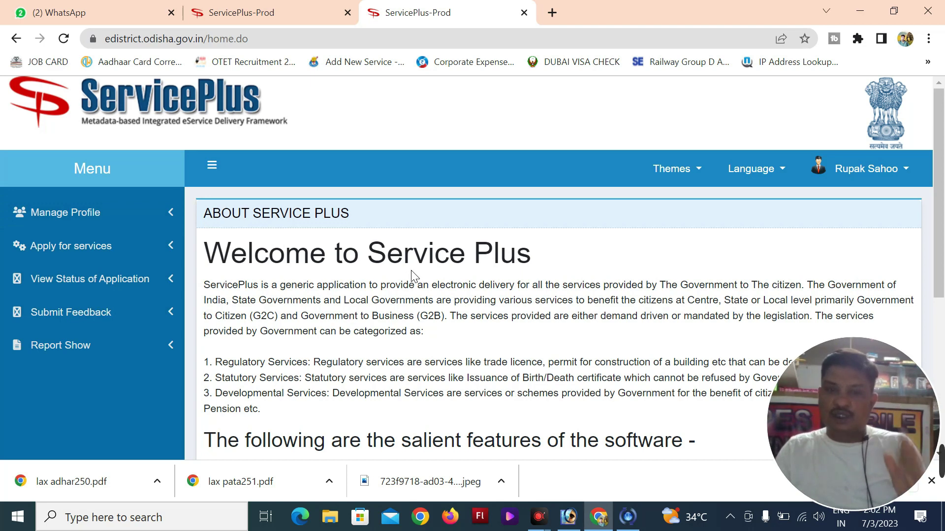
# Show the table of all available services for ODISHA and scroll through it
pyautogui.click(88, 251)
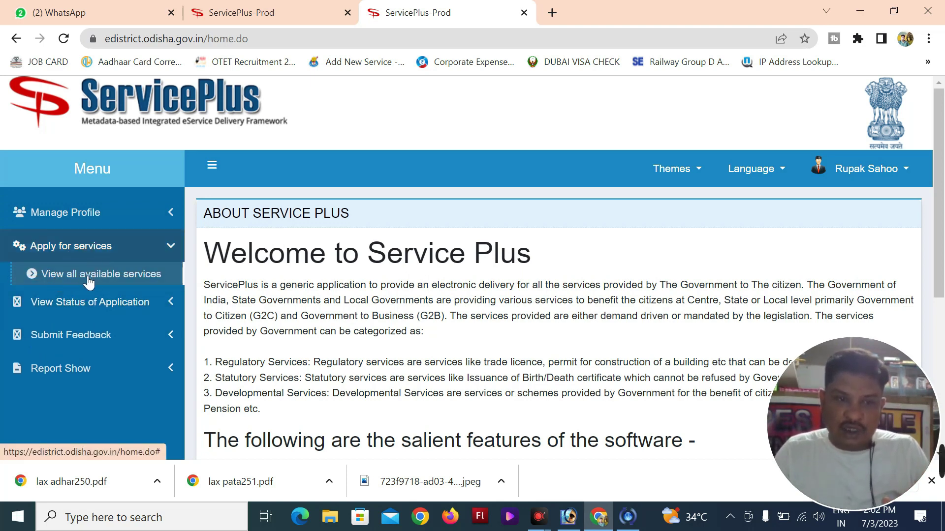
pyautogui.click(113, 275)
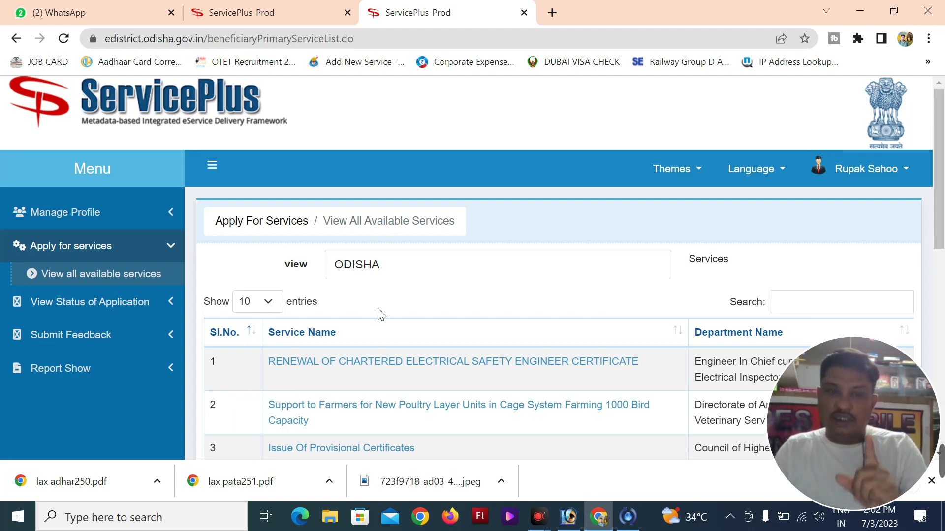
pyautogui.scroll(-3, 384, 345)
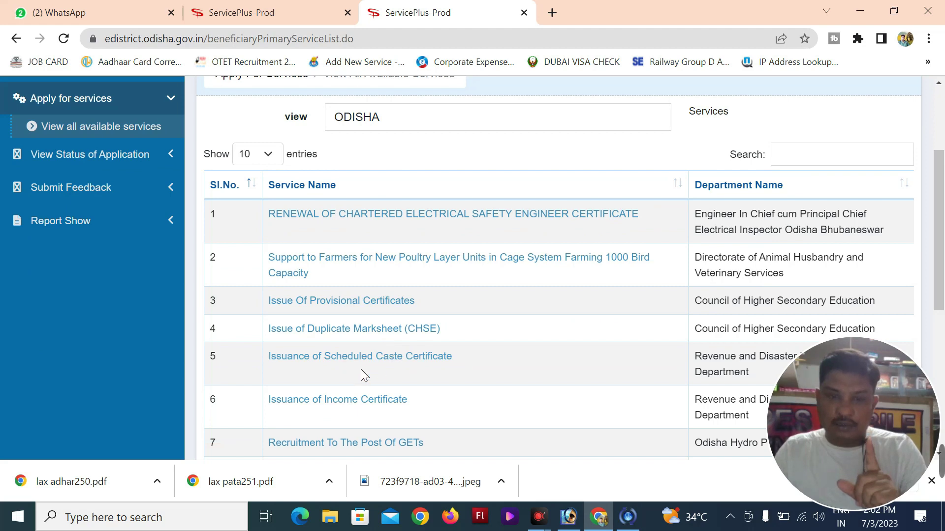
# Open the Issuance of Income Certificate form, set Salutation to Shri, and cancel the photo upload
pyautogui.click(367, 403)
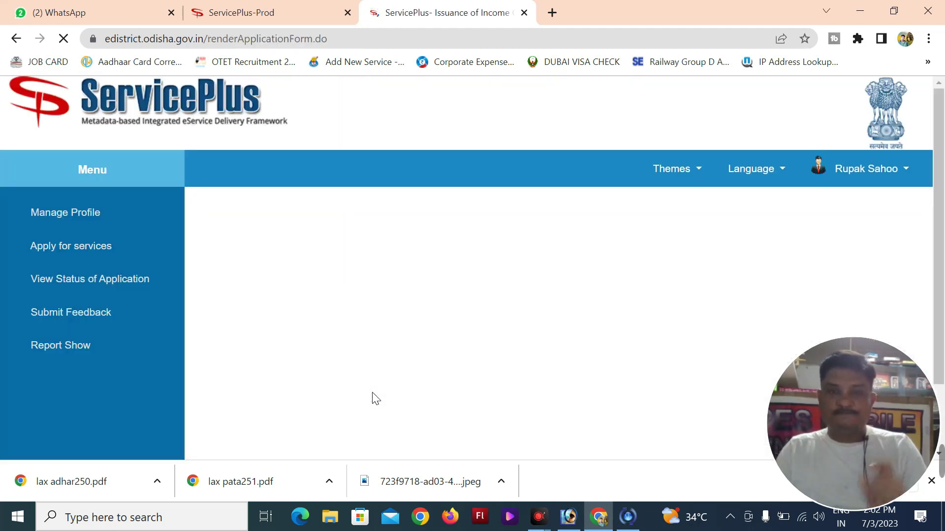
pyautogui.scroll(-2, 576, 334)
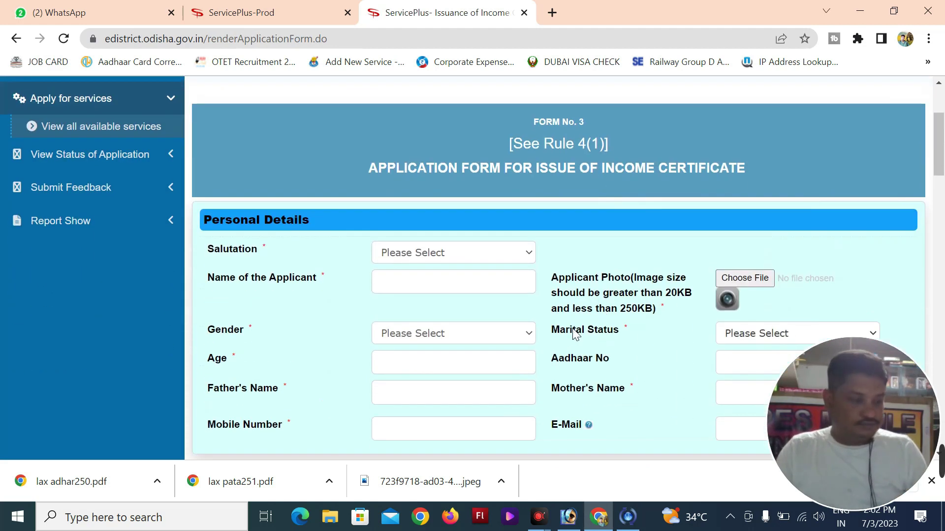
pyautogui.moveTo(740, 461)
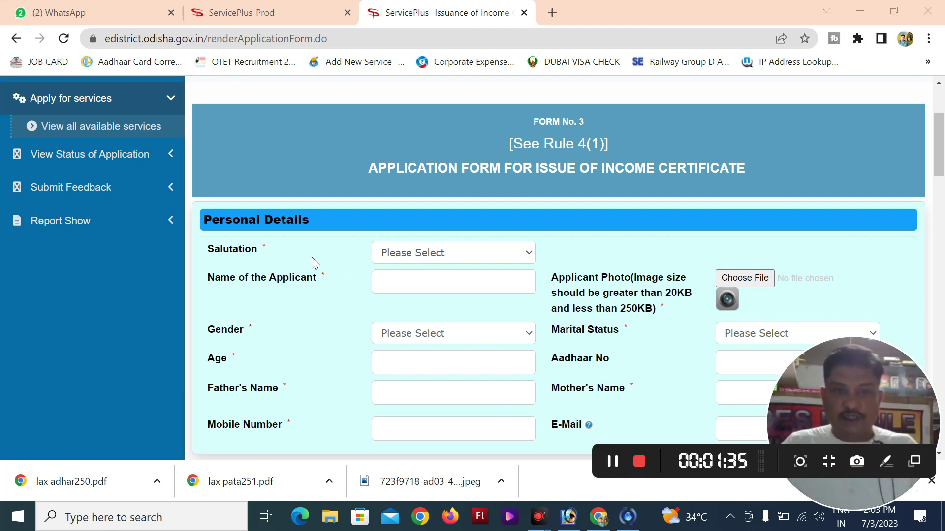
pyautogui.click(441, 254)
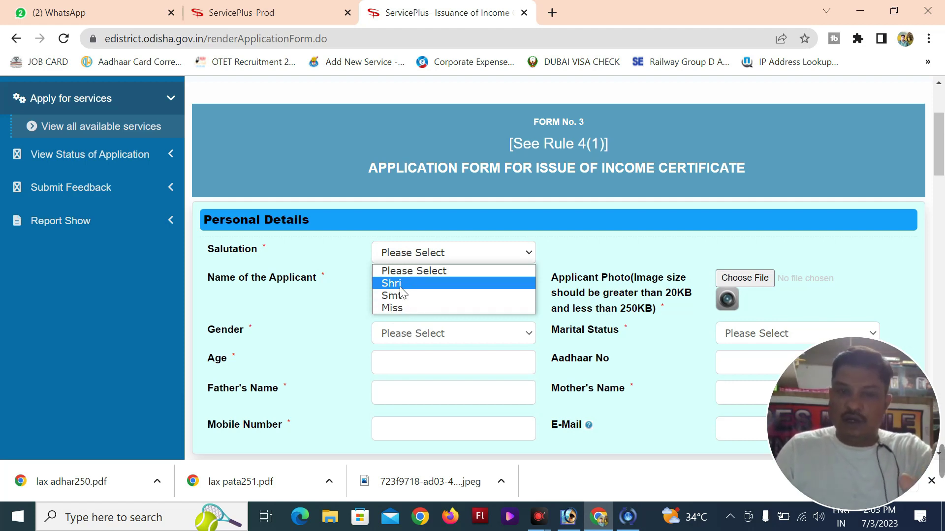
pyautogui.click(406, 285)
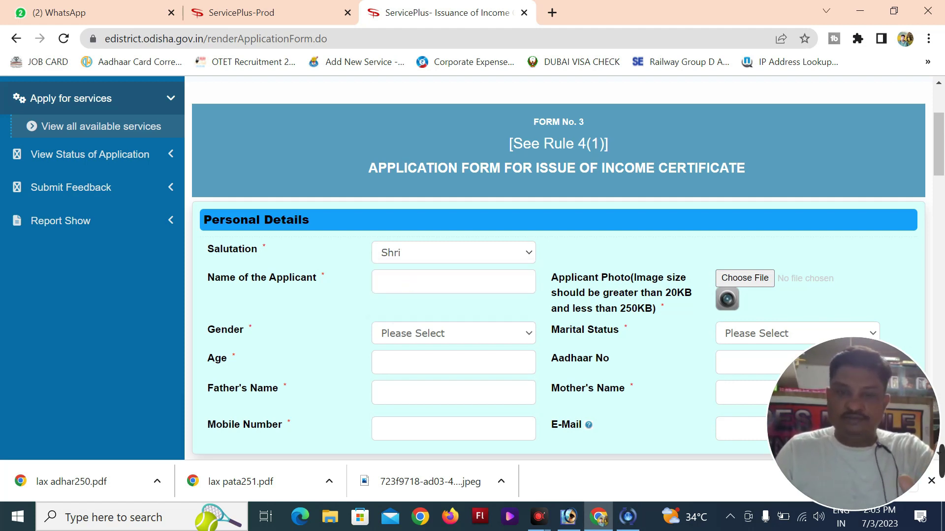
pyautogui.click(740, 278)
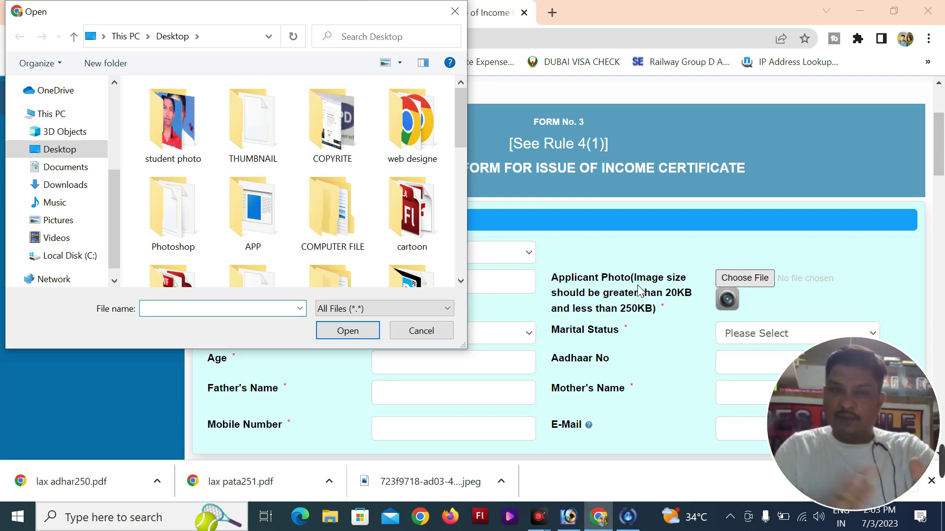
pyautogui.click(421, 332)
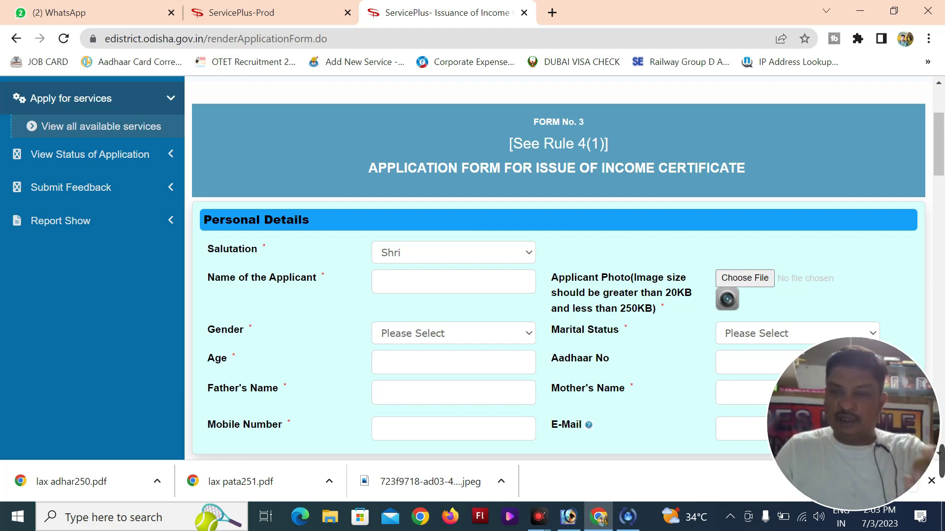
# Set Gender to Male, Marital Status to Married and Age to 37
pyautogui.scroll(-2, 267, 276)
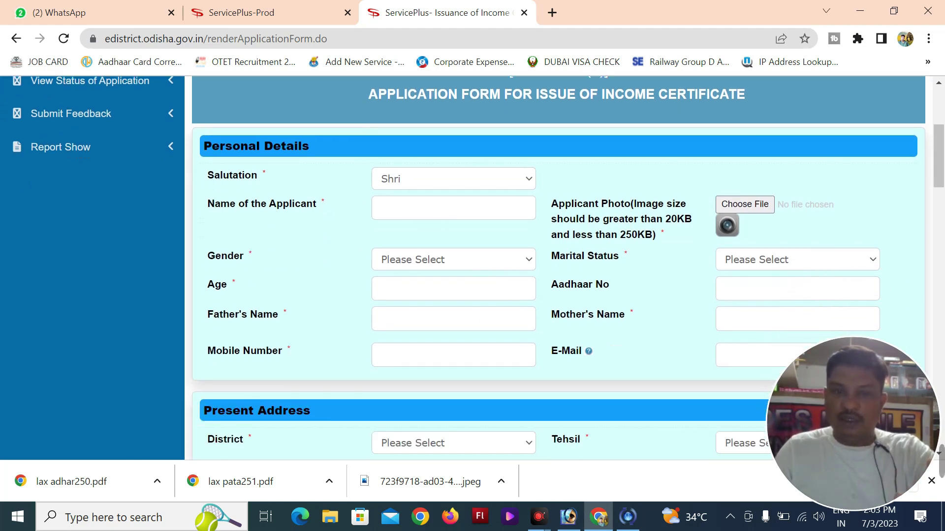
pyautogui.click(455, 261)
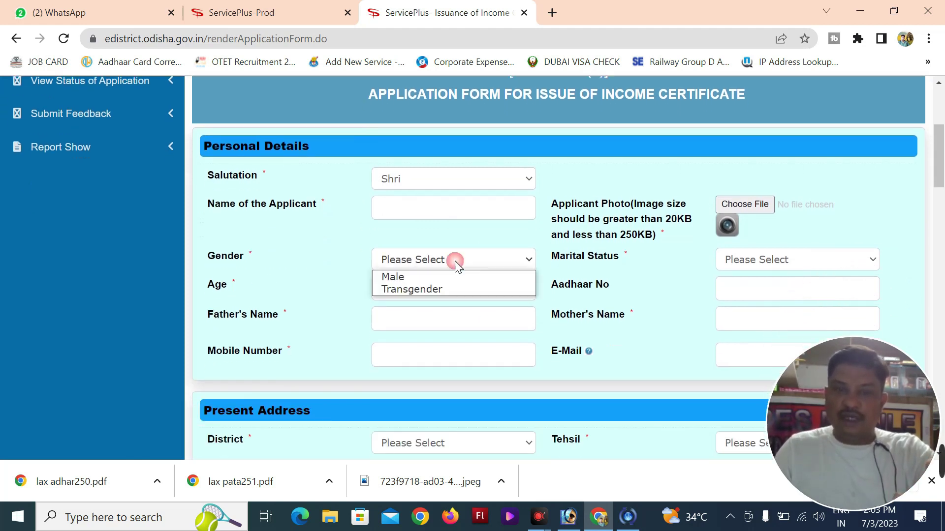
pyautogui.click(396, 278)
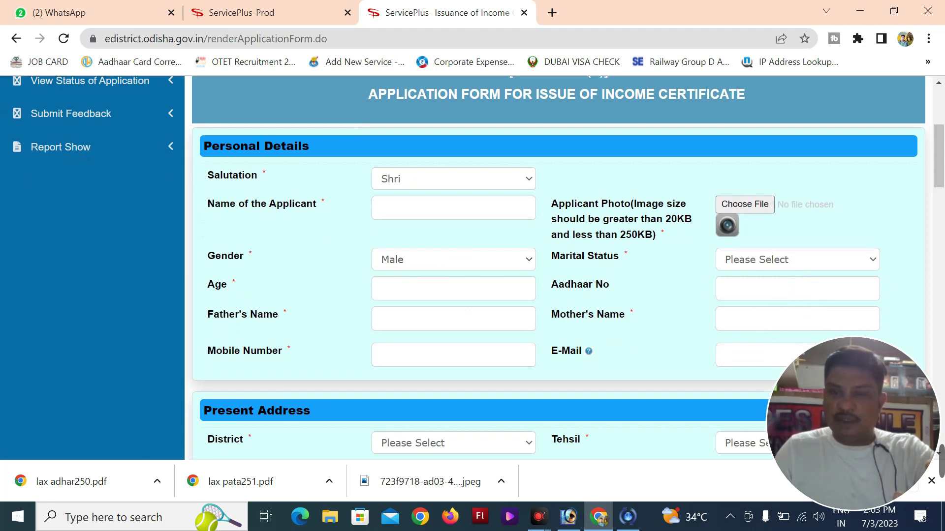
pyautogui.click(758, 259)
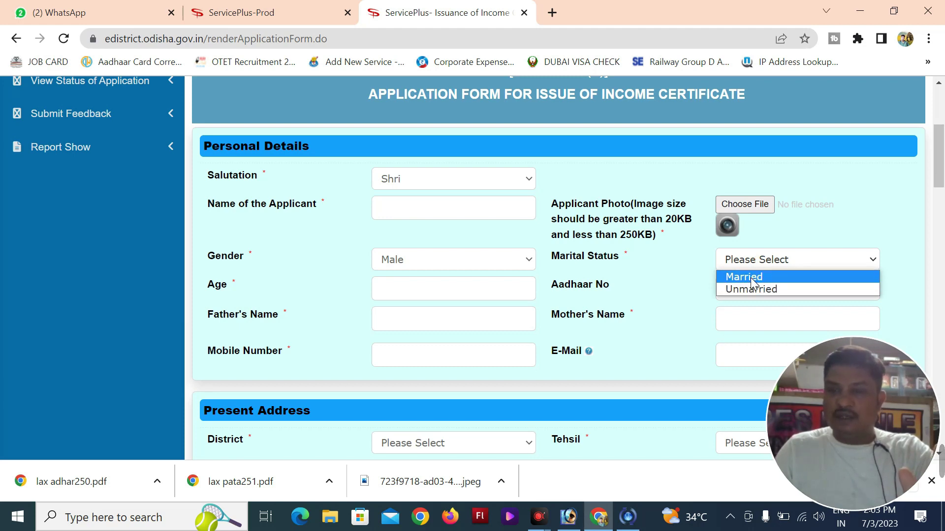
pyautogui.click(753, 279)
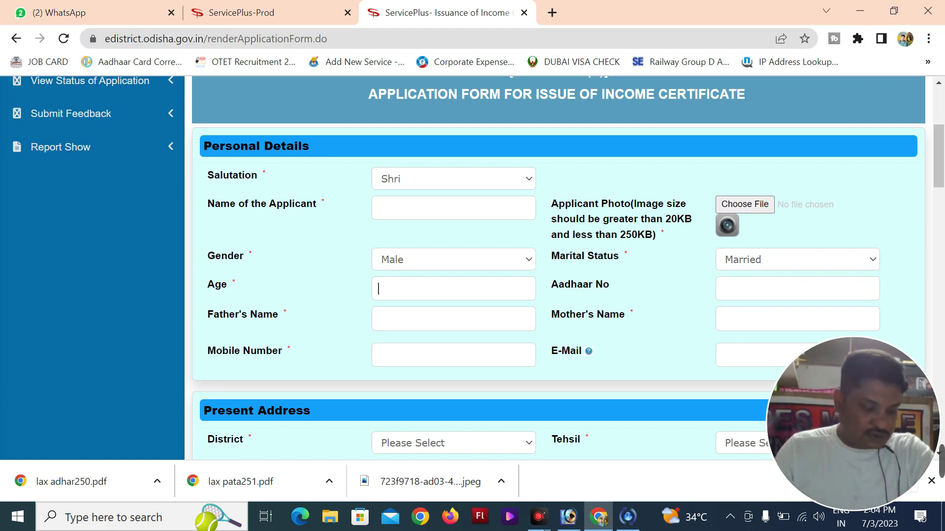
pyautogui.write('37')
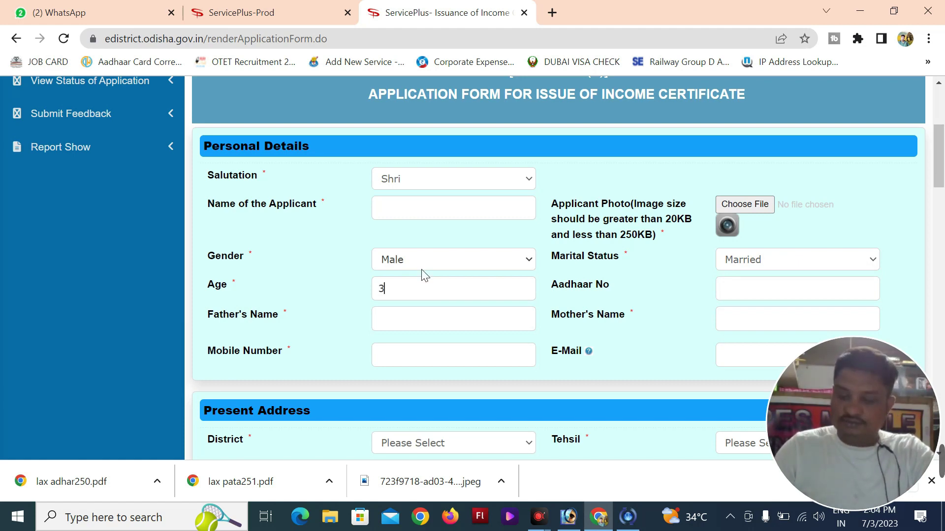
pyautogui.click(741, 290)
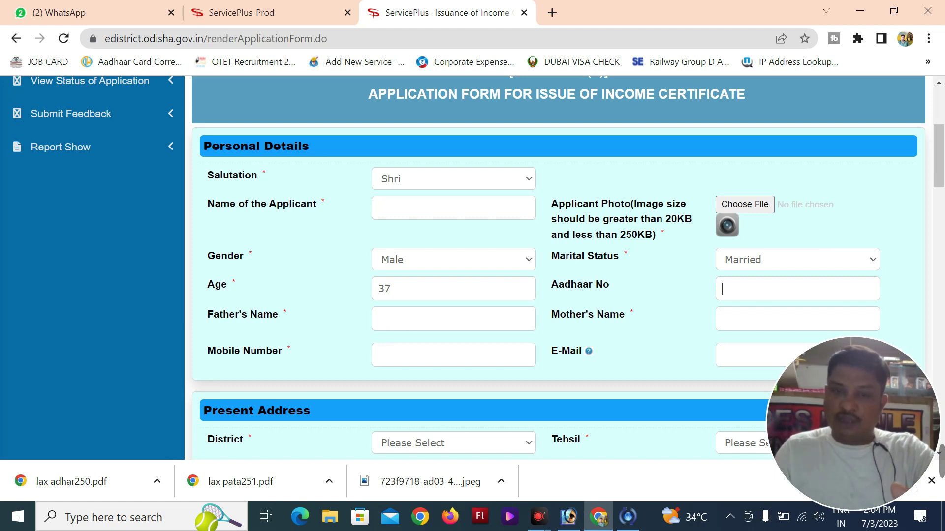
# Set the present address District to KHORDHA and Tehsil to Banpur
pyautogui.scroll(-3, 420, 328)
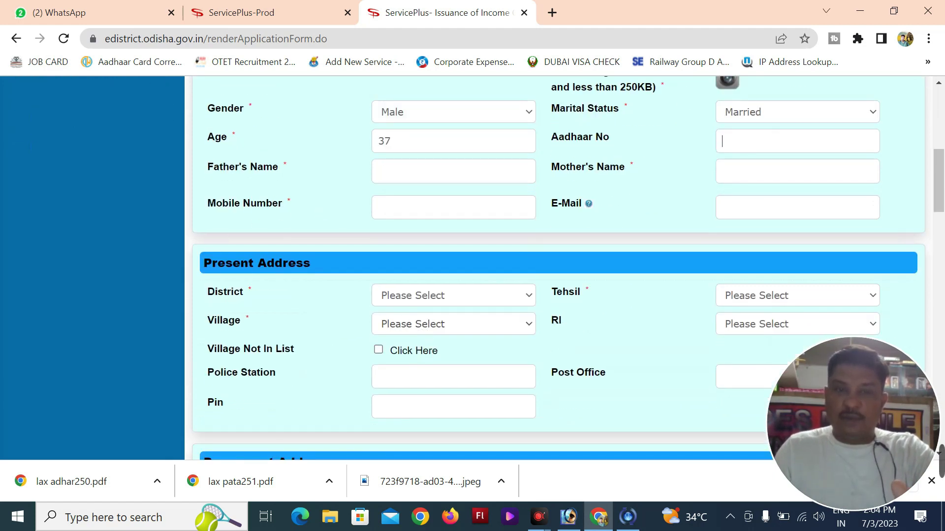
pyautogui.click(396, 205)
pyautogui.click(753, 202)
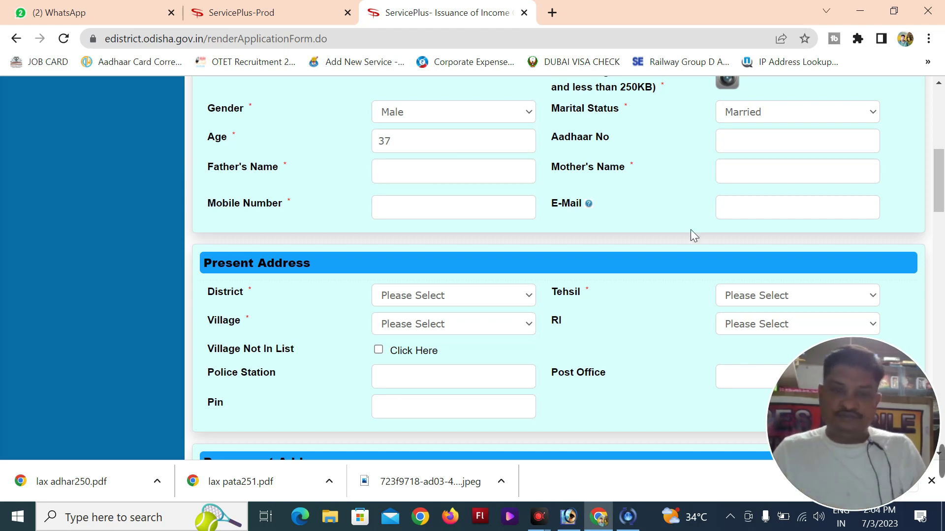
pyautogui.click(439, 297)
pyautogui.scroll(-2, 418, 265)
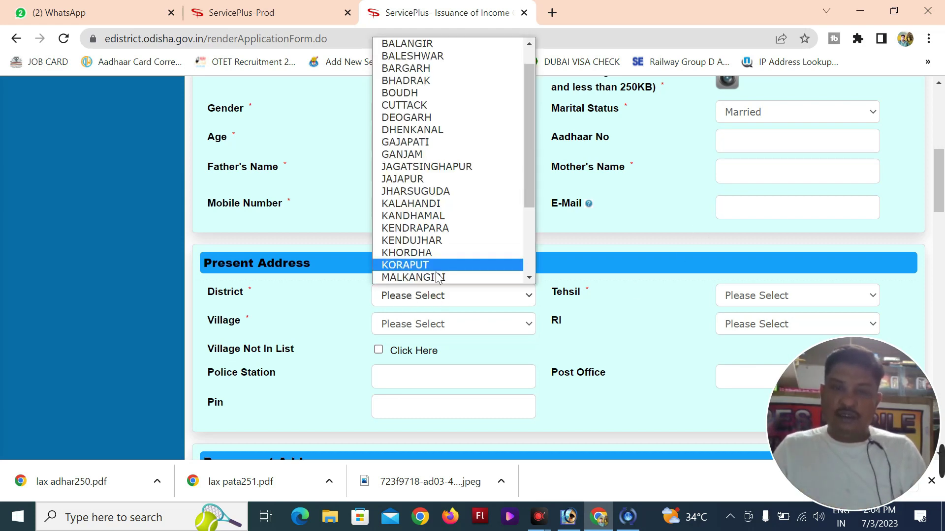
pyautogui.click(412, 252)
pyautogui.click(756, 294)
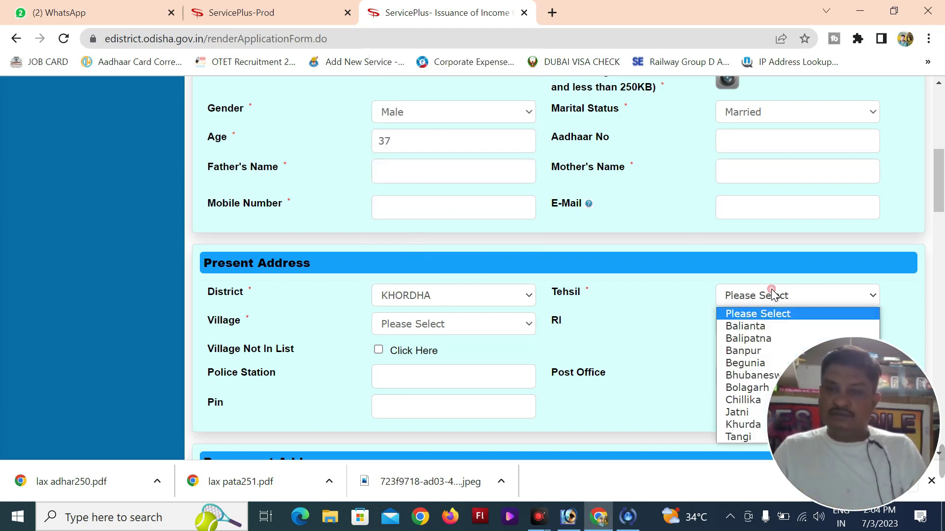
pyautogui.click(748, 350)
# Choose Ghasedihi as the Village and Padmapur as the RI
pyautogui.click(424, 325)
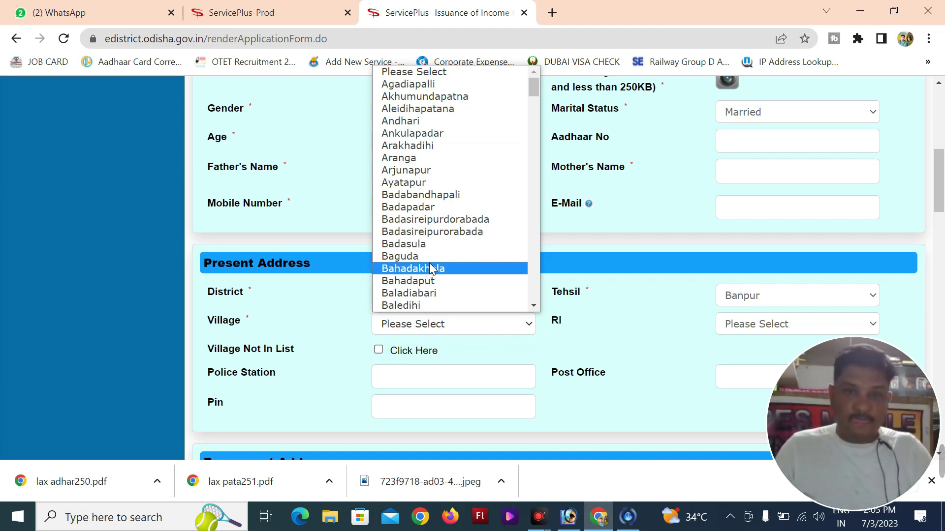
pyautogui.write('ghas')
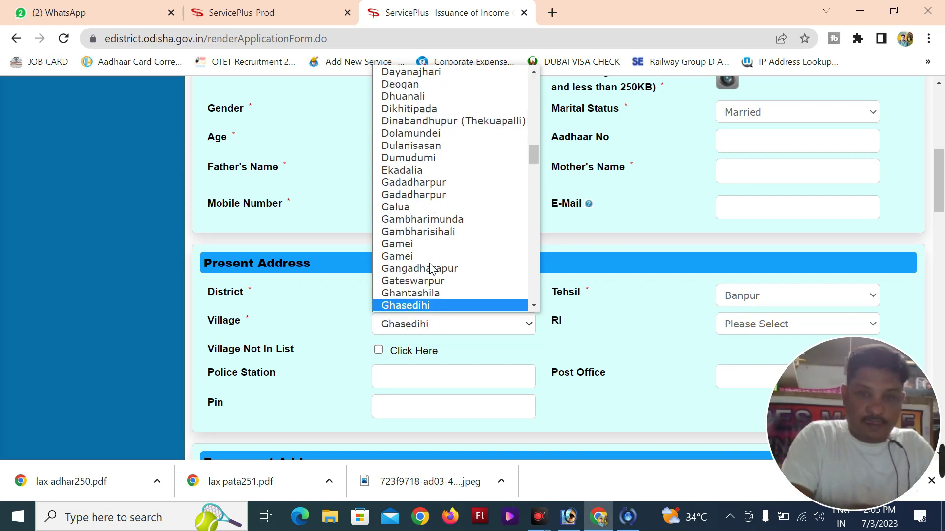
pyautogui.press('Return')
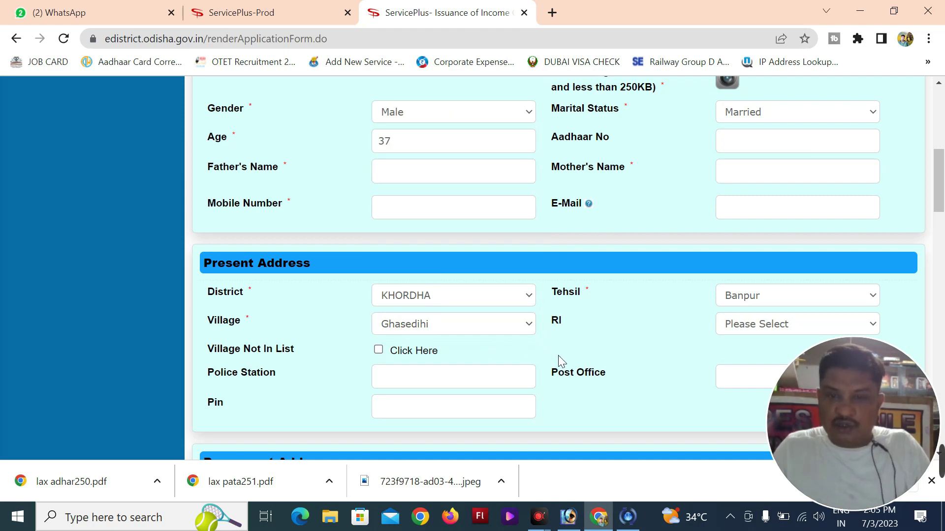
pyautogui.click(750, 328)
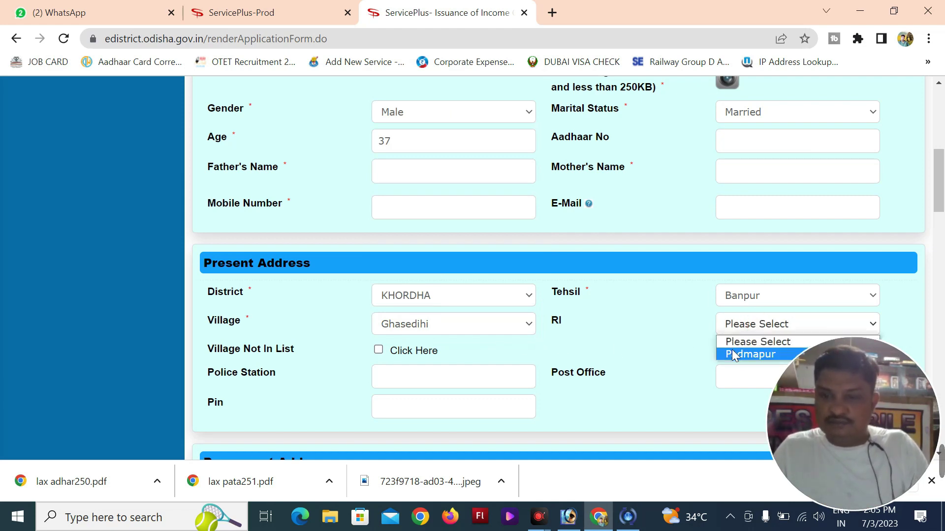
pyautogui.click(753, 354)
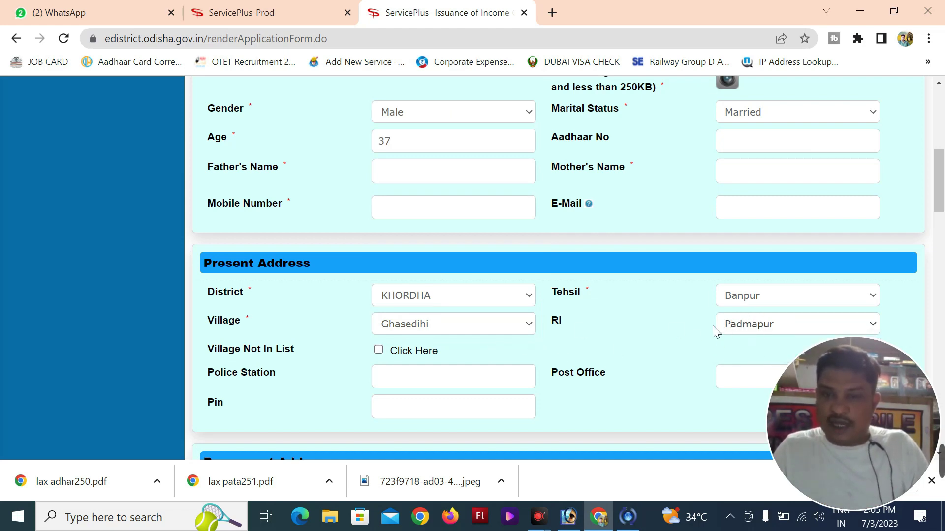
# Fill in Police Station BANPUR, Post Office GAMBHARIMUNDA and Pin 752035
pyautogui.scroll(-2, 664, 315)
pyautogui.click(421, 301)
pyautogui.write('banpur')
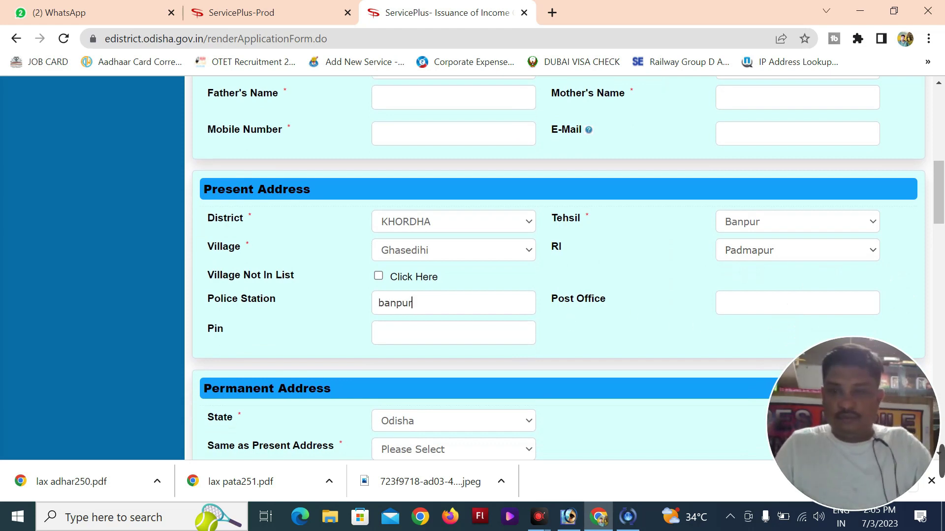
pyautogui.press('Tab')
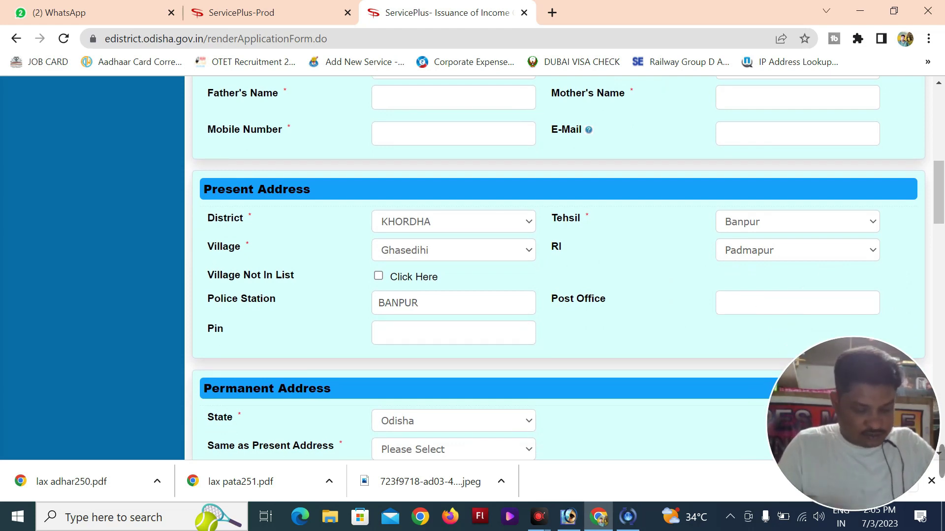
pyautogui.write('ga')
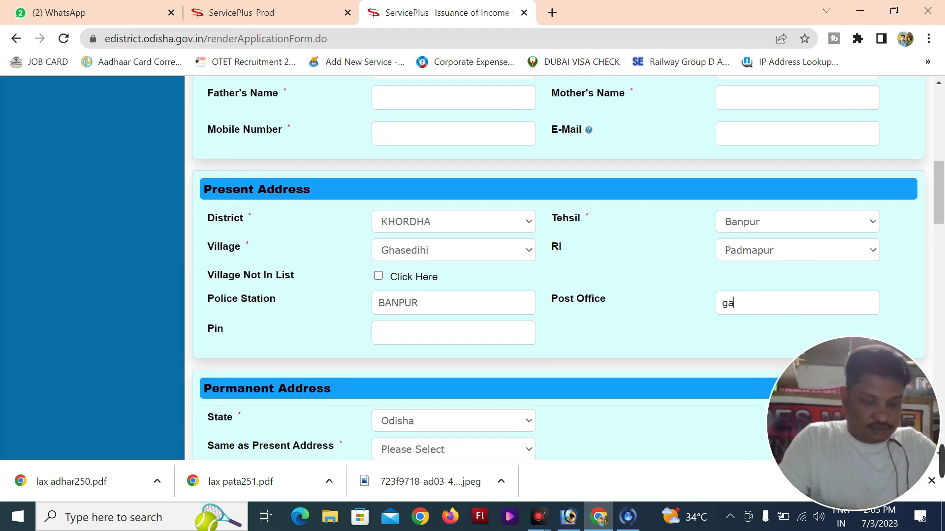
pyautogui.write('mbharim')
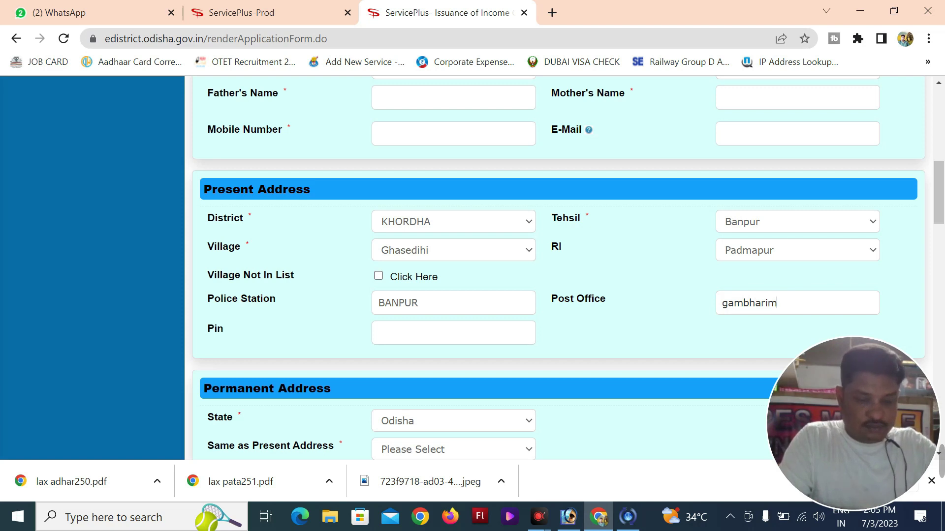
pyautogui.write('hnda')
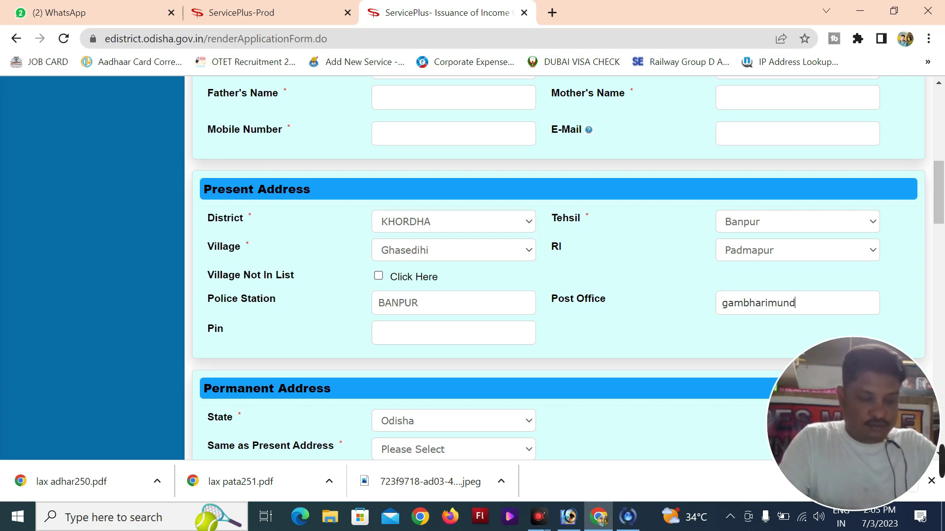
pyautogui.click(442, 327)
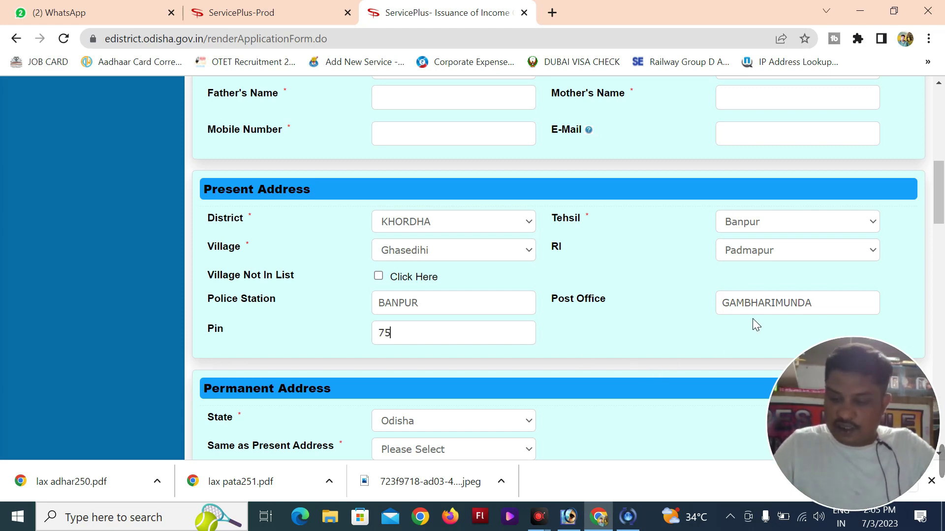
pyautogui.write('5')
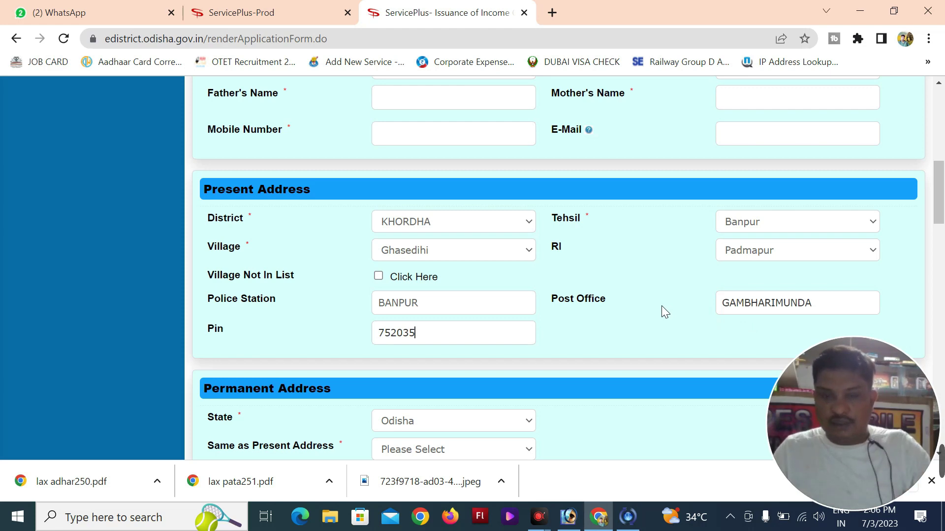
# Set Permanent Address 'Same as Present Address' to Yes so it auto-fills
pyautogui.scroll(-4, 582, 377)
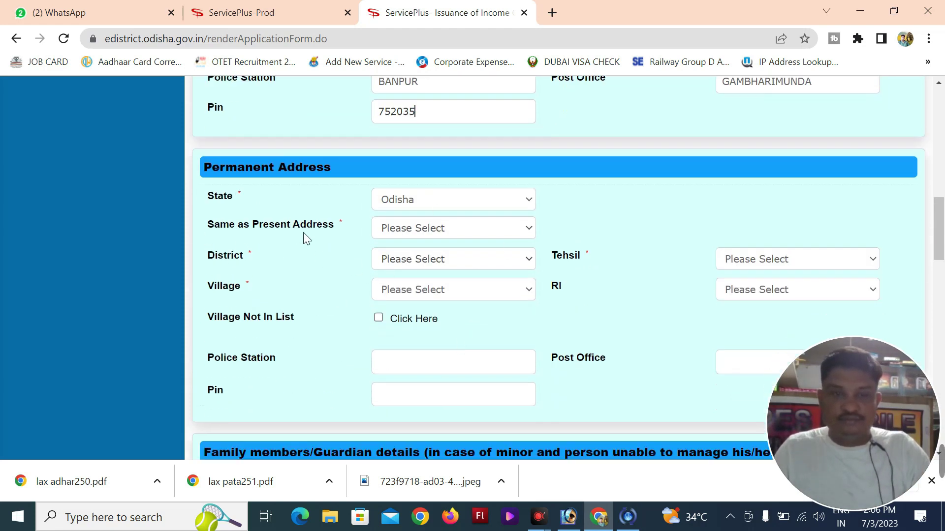
pyautogui.click(426, 227)
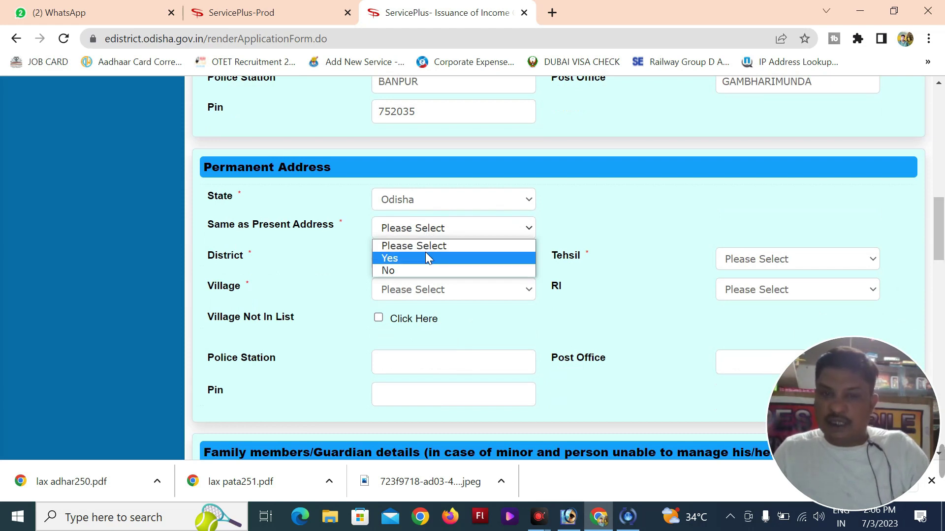
pyautogui.click(401, 261)
pyautogui.scroll(-6, 425, 285)
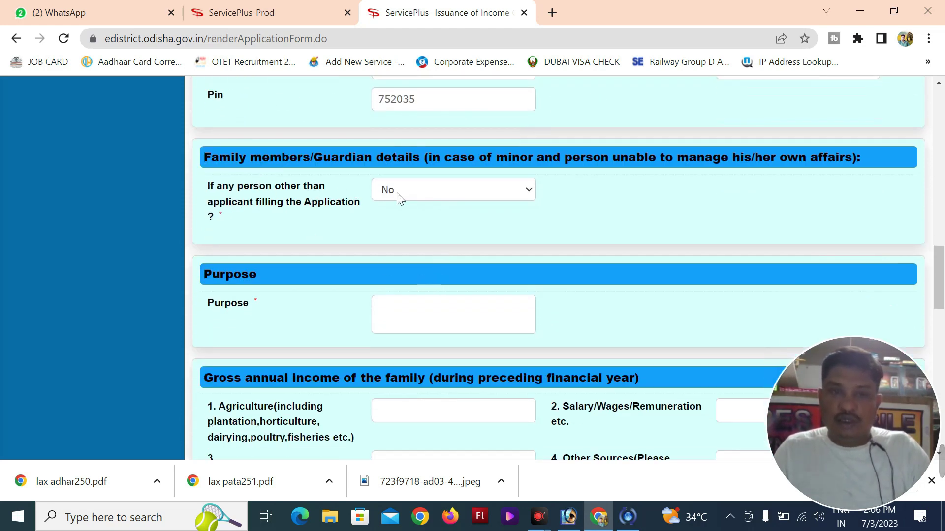
# Leave 'another person filling the application' at No and begin the Purpose with 'for'
pyautogui.click(442, 185)
pyautogui.click(418, 217)
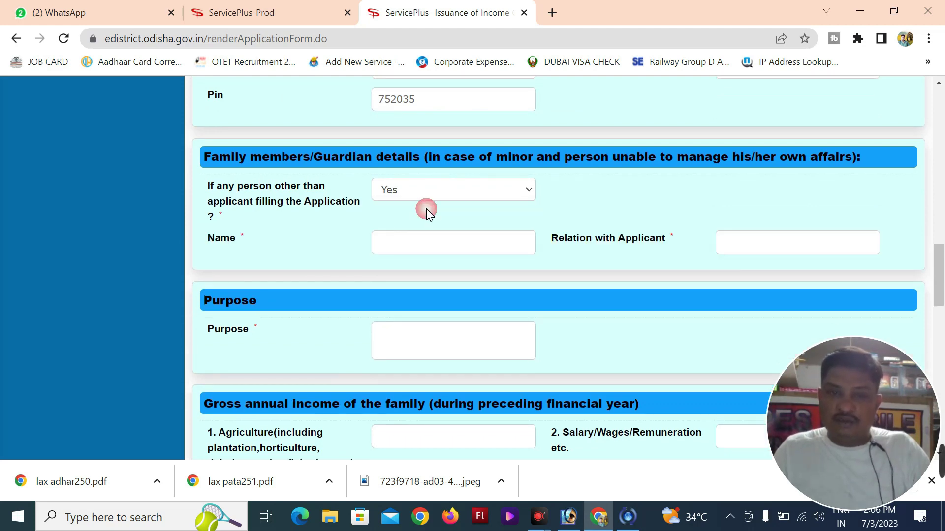
pyautogui.click(425, 197)
pyautogui.click(404, 232)
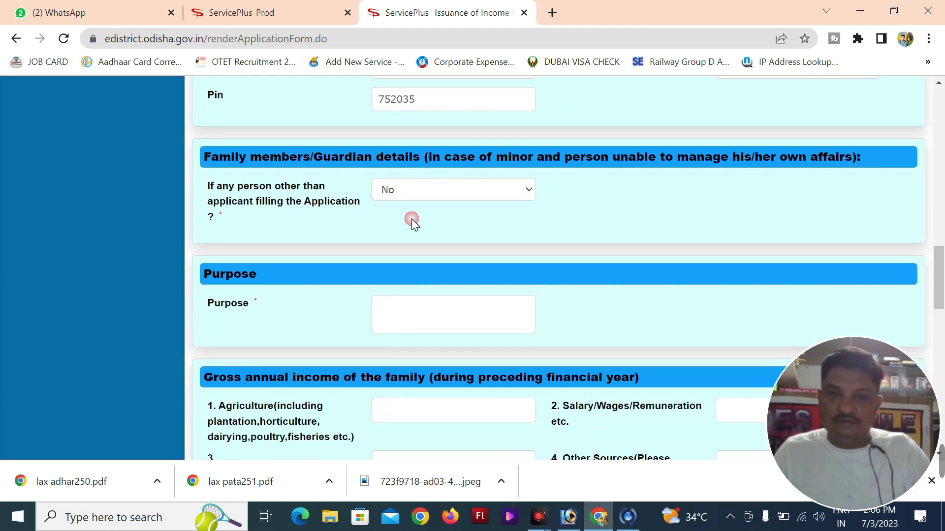
pyautogui.scroll(-3, 489, 227)
pyautogui.click(412, 163)
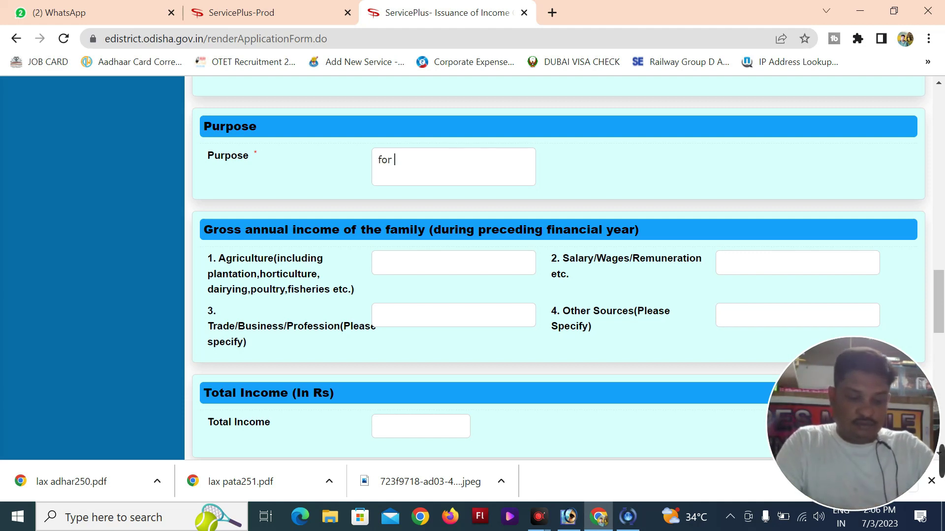
# Complete Purpose as 'For Finance' and enter Agriculture income 60000, making Total Income 60000.00
pyautogui.write('ce')
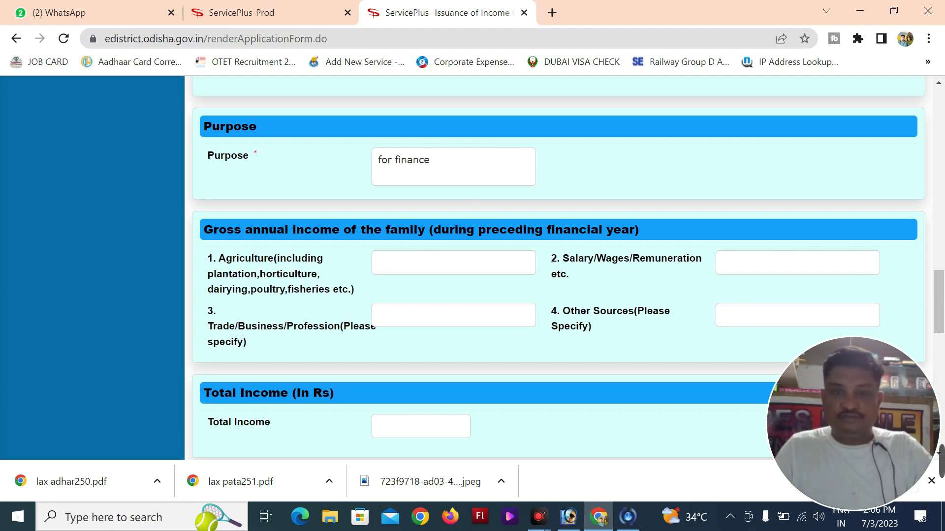
pyautogui.click(433, 261)
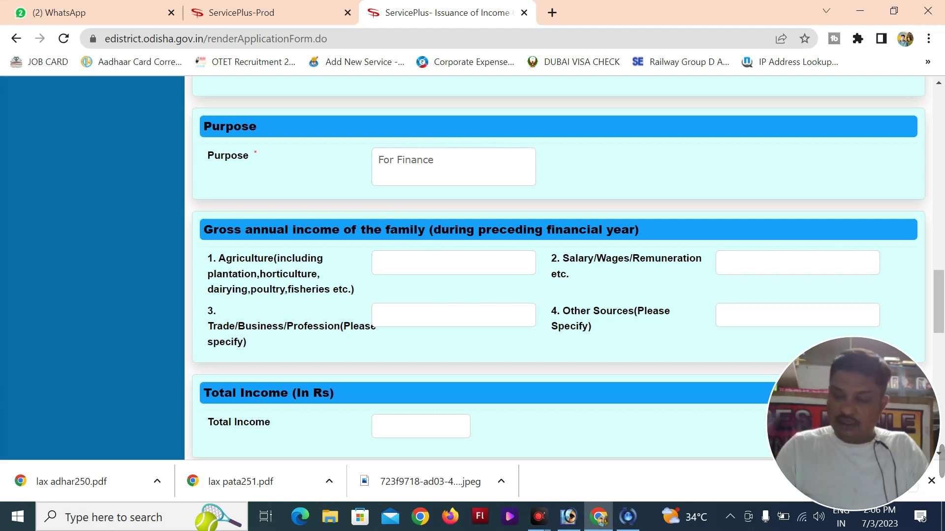
pyautogui.write('0000')
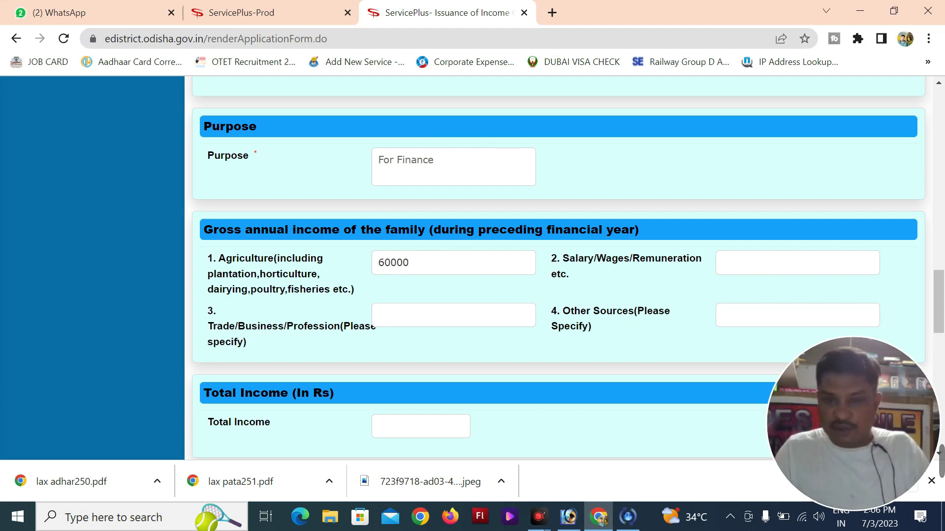
pyautogui.click(449, 314)
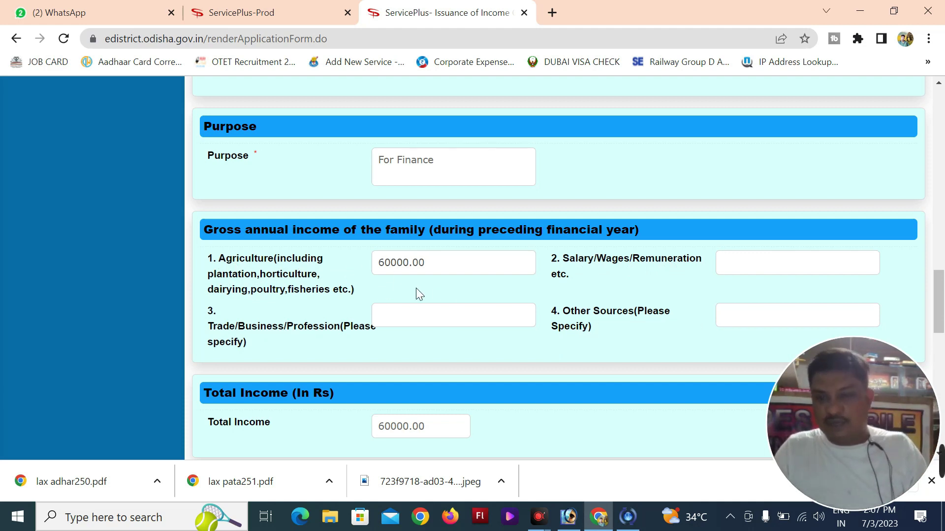
# Choose the Tehsildar (Tehsil- Banpur) office, accept the declaration and enter the word verification
pyautogui.scroll(-10, 521, 335)
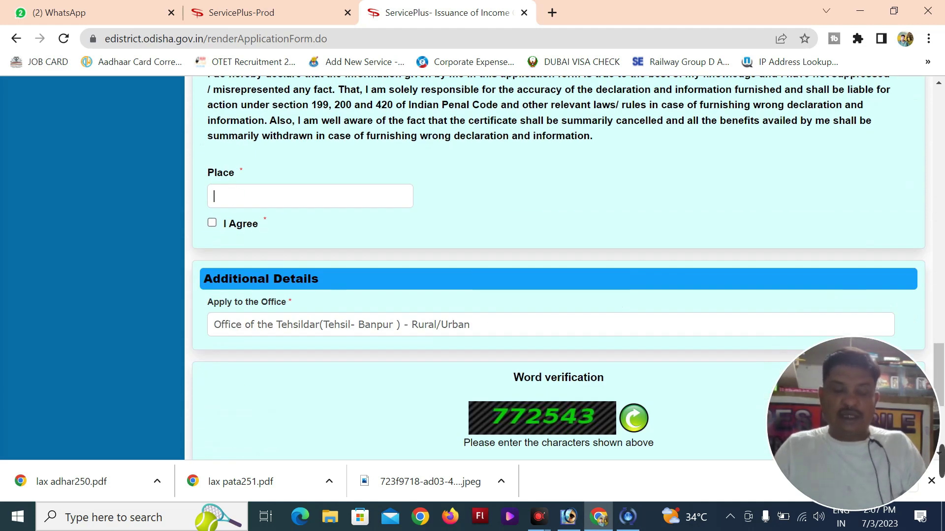
pyautogui.write('ghasadiha')
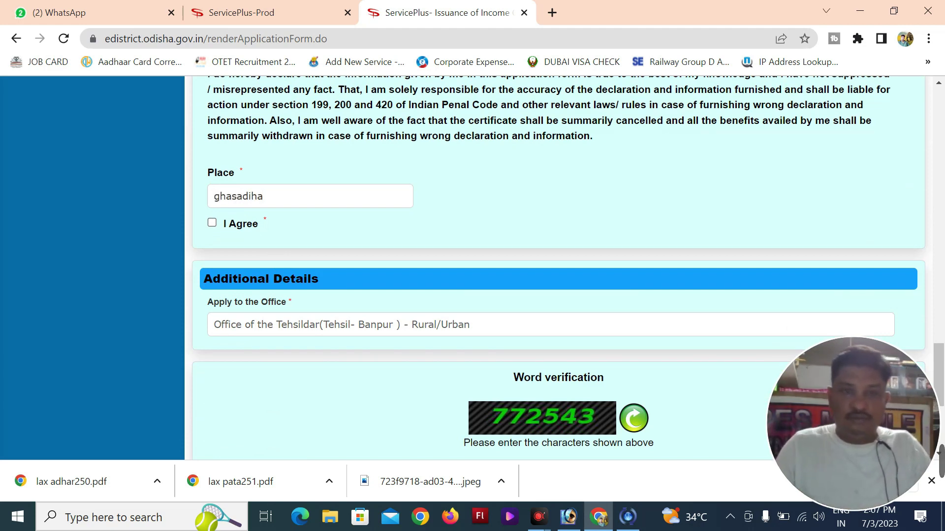
pyautogui.click(212, 223)
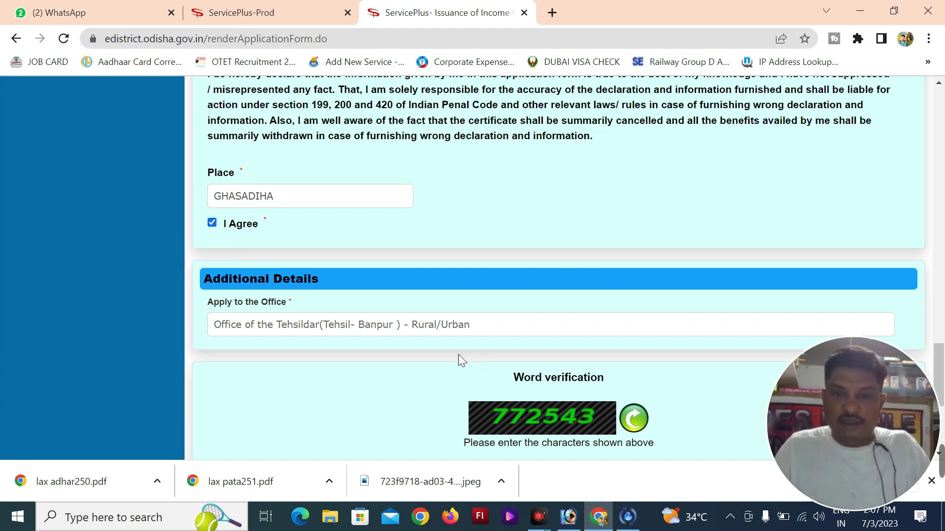
pyautogui.scroll(-3, 512, 386)
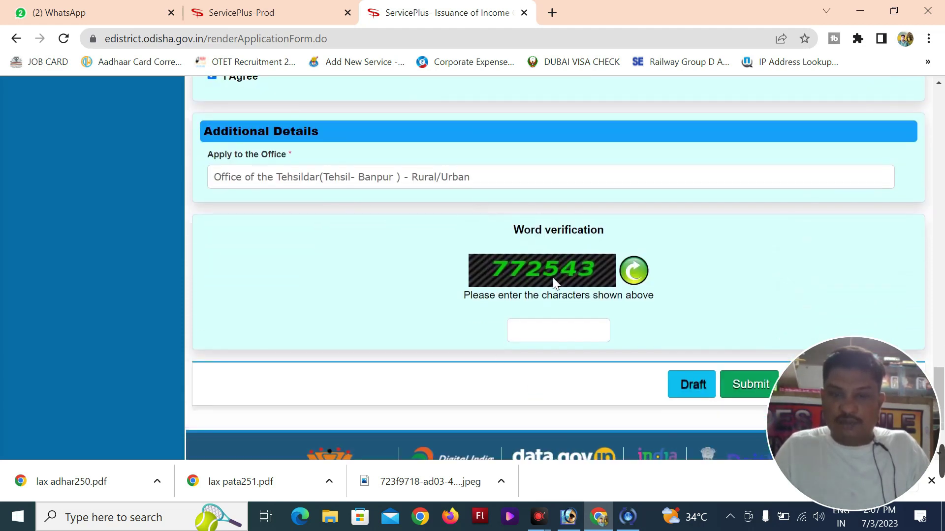
pyautogui.write('7725')
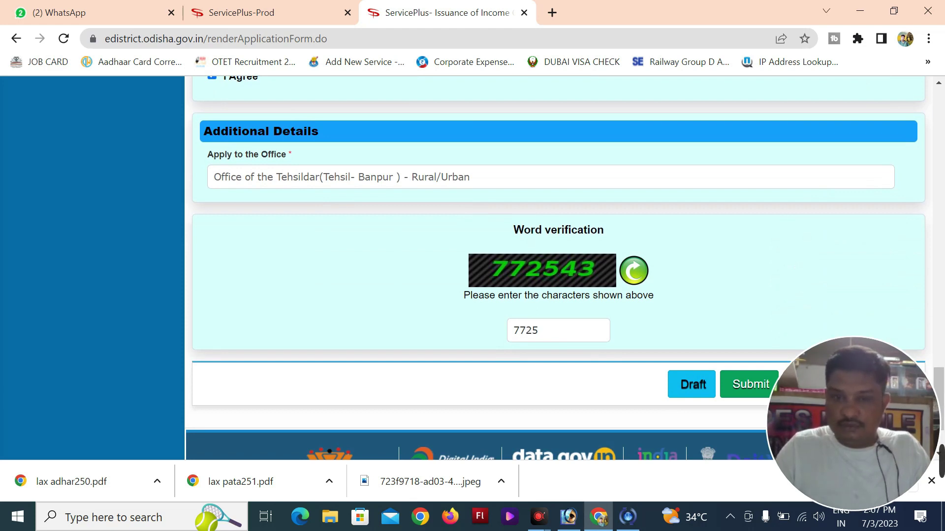
pyautogui.write('43')
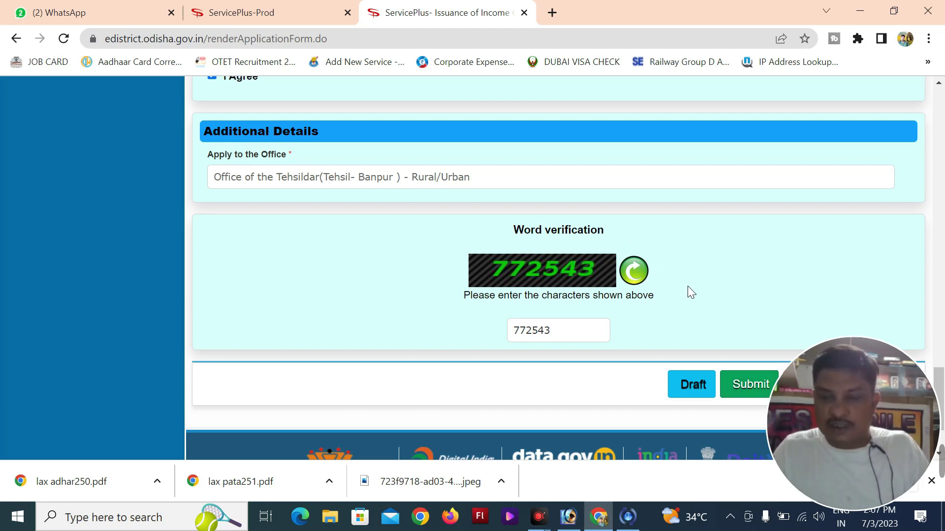
pyautogui.moveTo(837, 442)
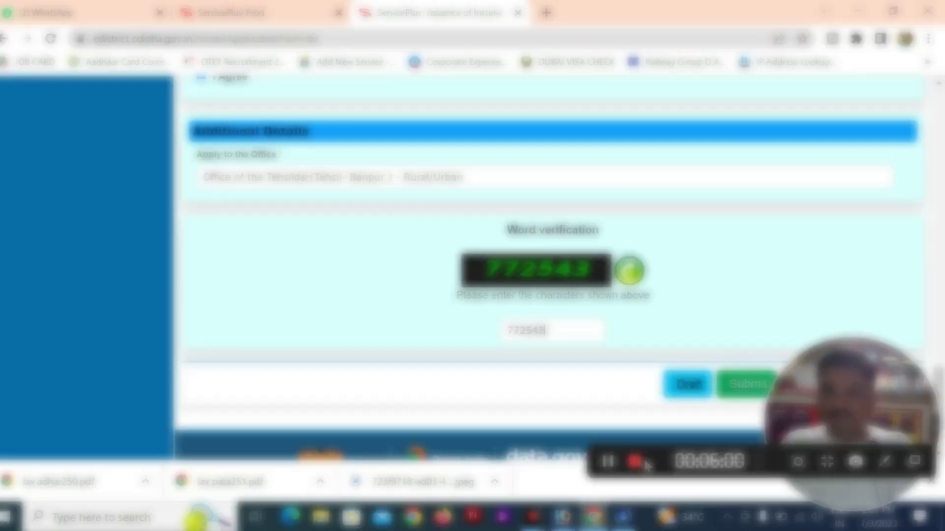
# Scroll up and down through the filled Income Certificate form to review the entries
pyautogui.scroll(10, 613, 463)
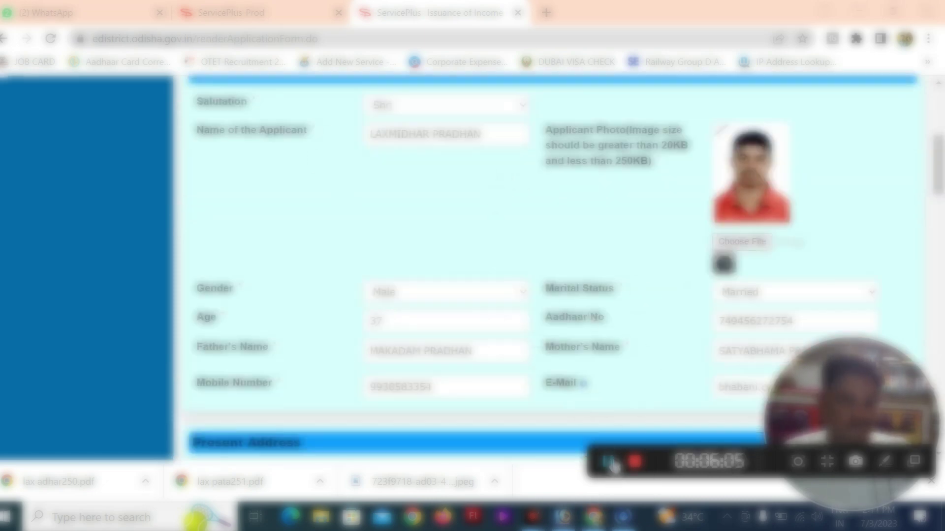
pyautogui.scroll(-10, 613, 462)
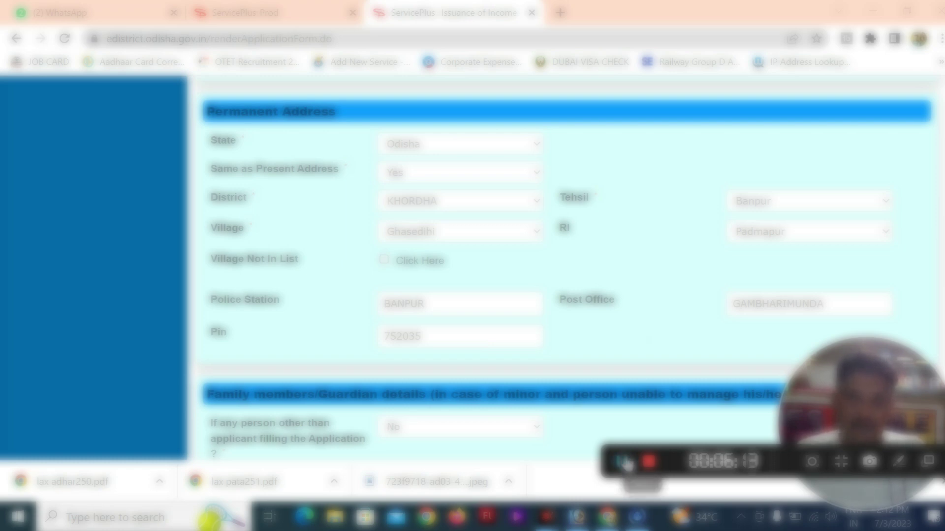
pyautogui.scroll(-15, 625, 467)
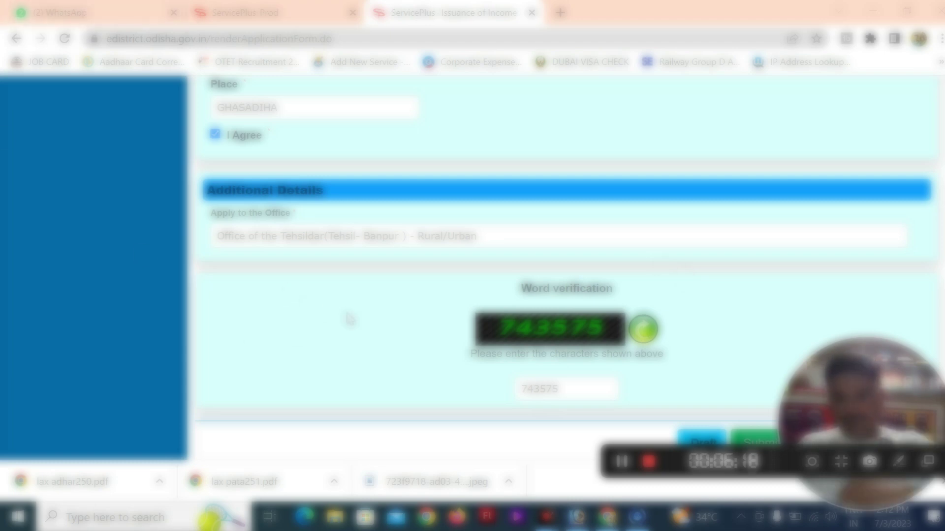
pyautogui.scroll(-3, 588, 332)
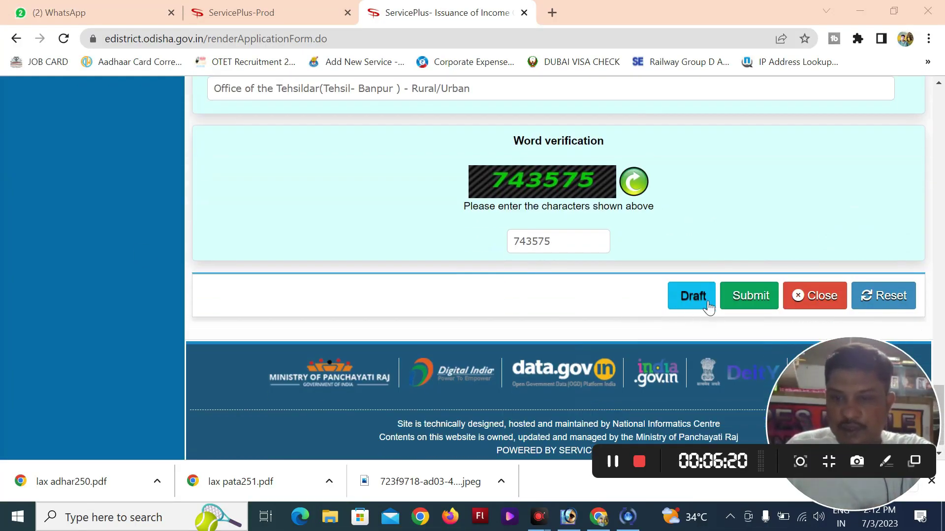
pyautogui.click(757, 301)
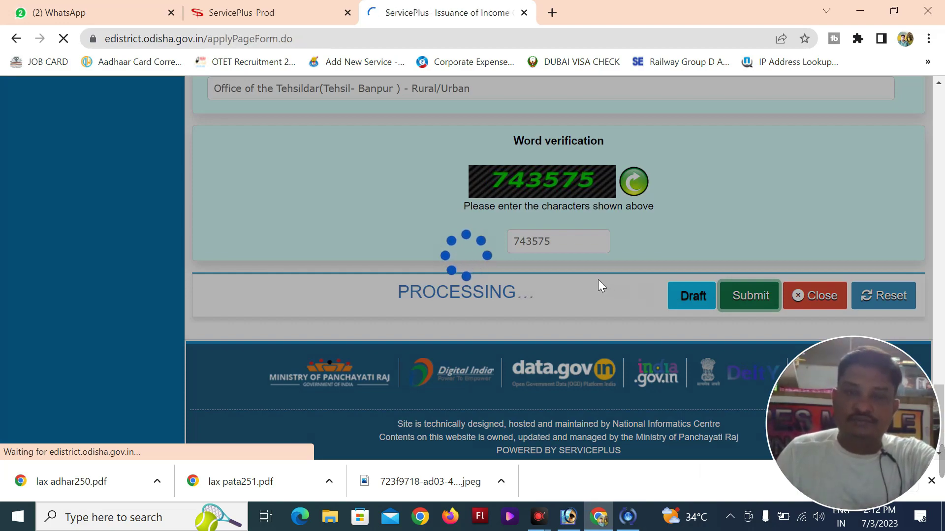
pyautogui.scroll(-15, 599, 282)
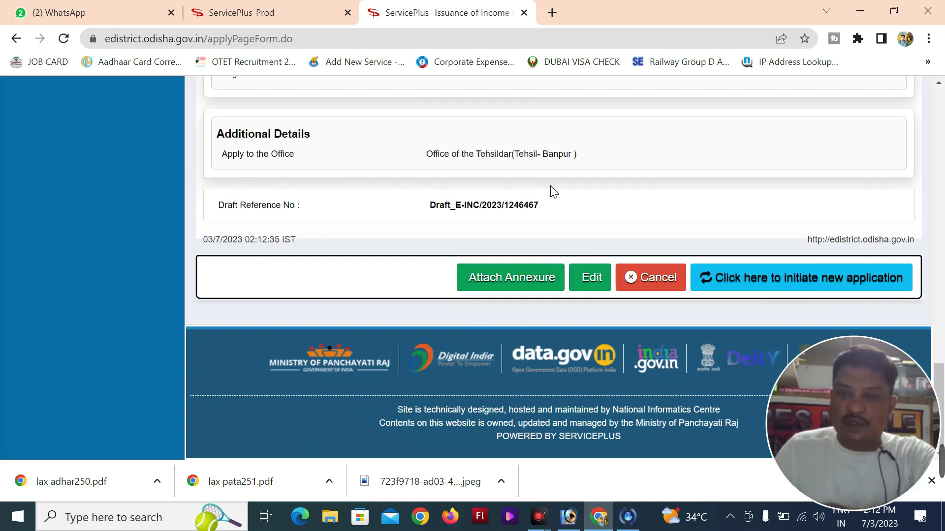
# Attach lax pata251.pdf as the Copy of ROR annexure
pyautogui.click(507, 279)
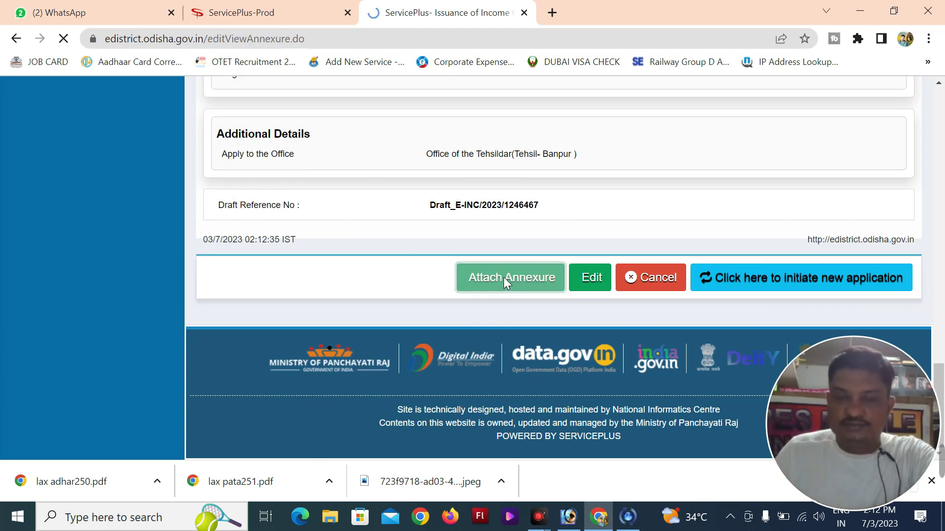
pyautogui.scroll(-3, 566, 266)
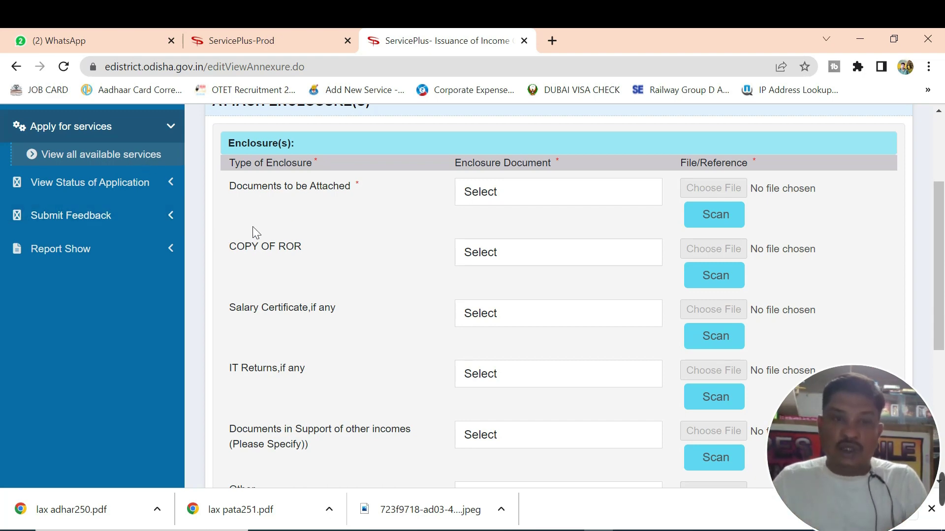
pyautogui.click(599, 191)
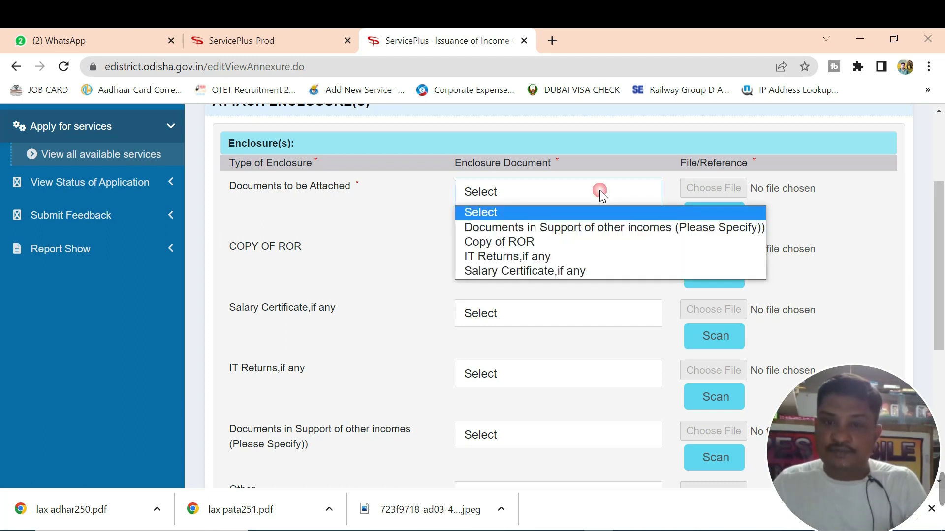
pyautogui.click(524, 244)
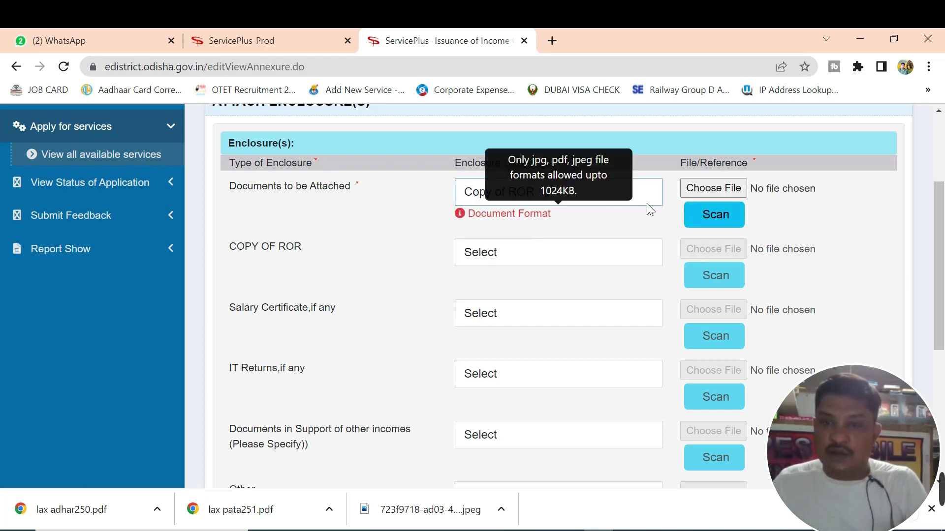
pyautogui.click(712, 190)
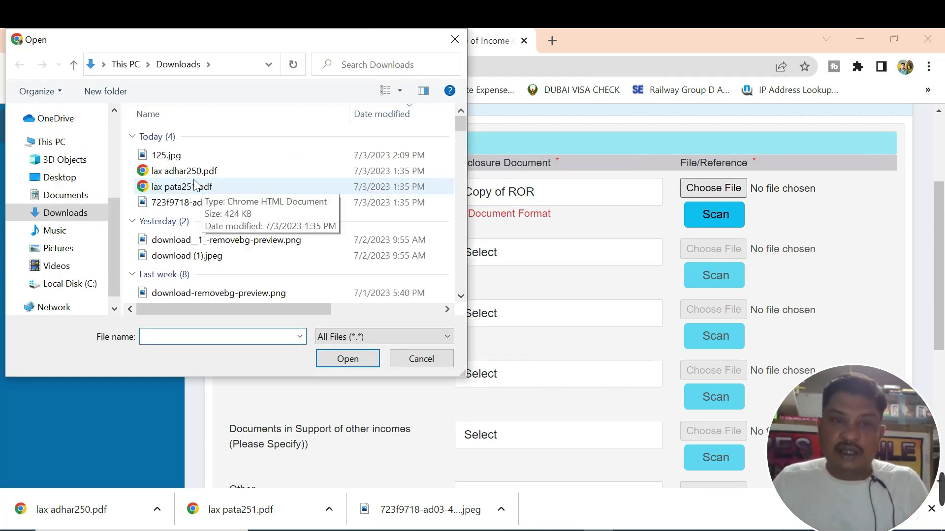
pyautogui.doubleClick(177, 187)
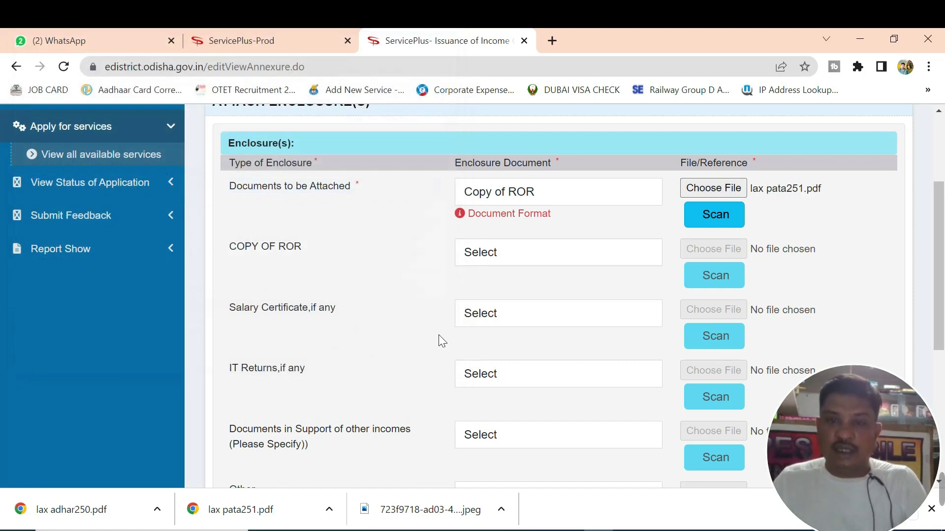
pyautogui.scroll(-5, 438, 330)
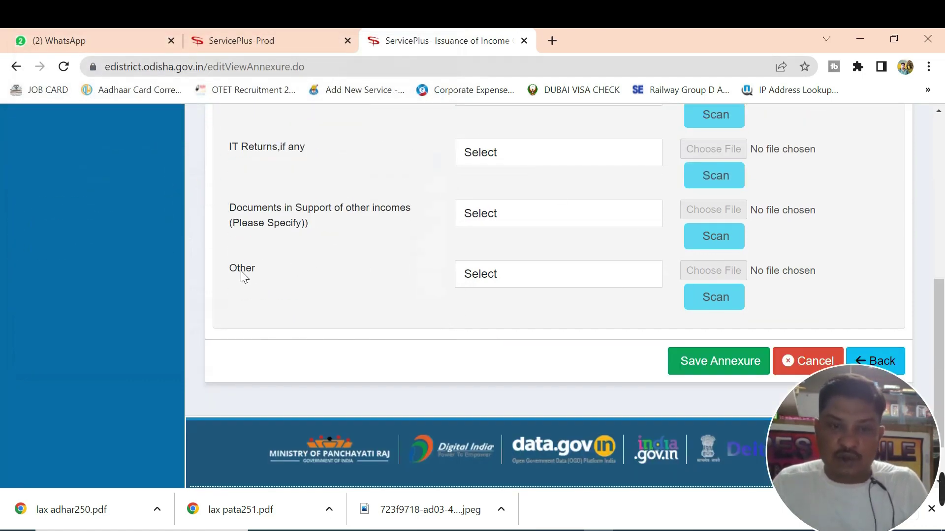
# Attach lax adhar250.pdf as an Other document named 'adhar card' and save the annexures
pyautogui.click(516, 273)
pyautogui.click(491, 310)
pyautogui.click(491, 313)
pyautogui.write('adh')
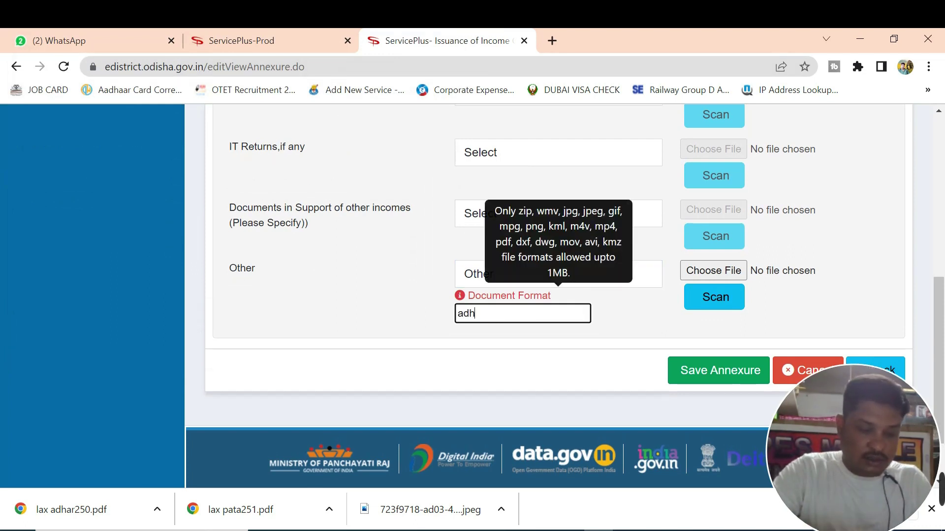
pyautogui.write('ar car')
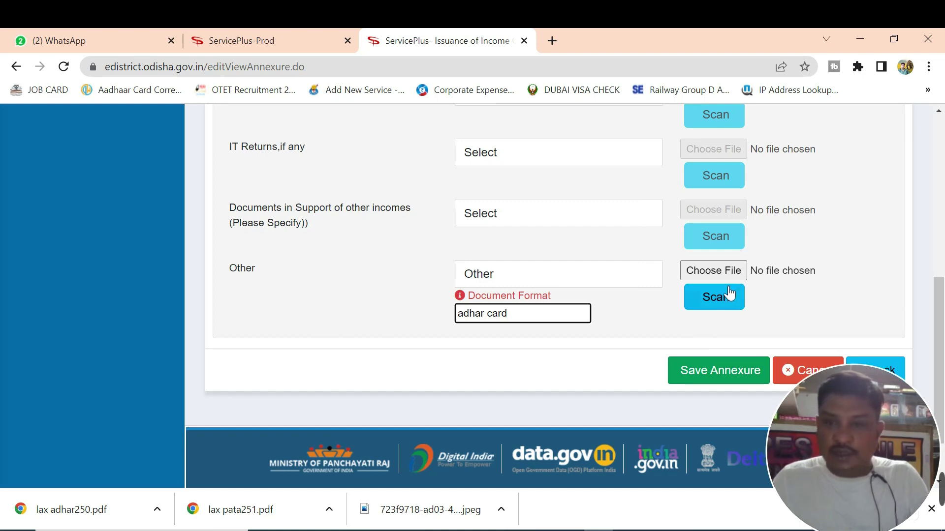
pyautogui.click(702, 272)
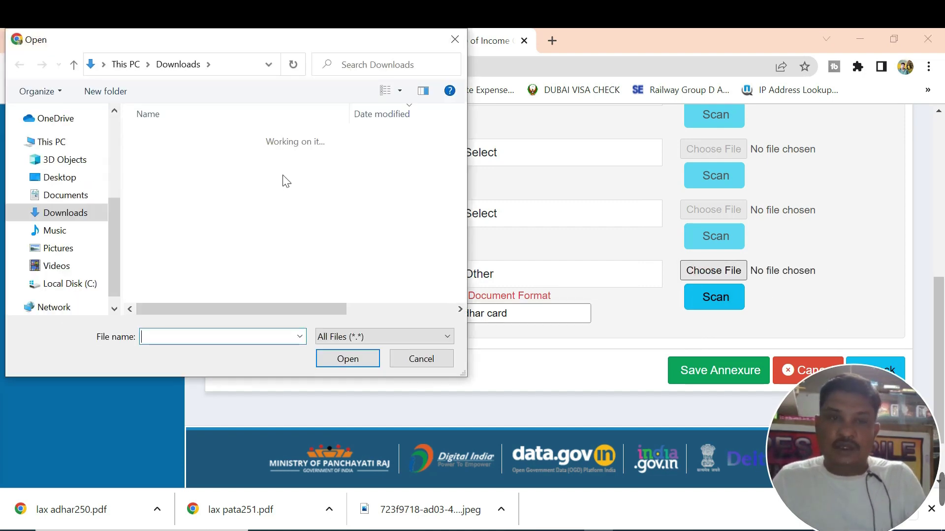
pyautogui.doubleClick(180, 172)
pyautogui.scroll(6, 708, 272)
pyautogui.scroll(-6, 744, 295)
pyautogui.click(716, 378)
pyautogui.scroll(-15, 670, 343)
# Preview and close the attached Copy of ROR and adhar card documents
pyautogui.scroll(3, 533, 241)
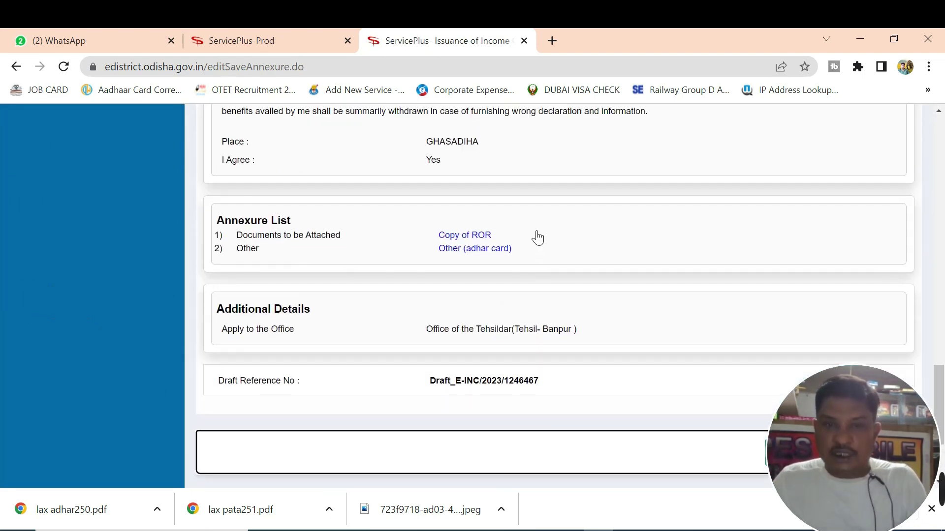
pyautogui.click(466, 236)
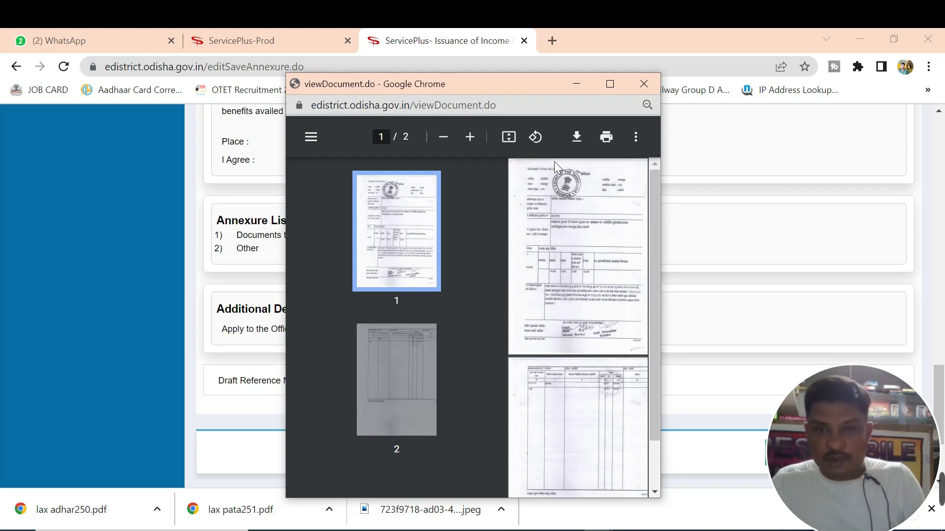
pyautogui.click(644, 84)
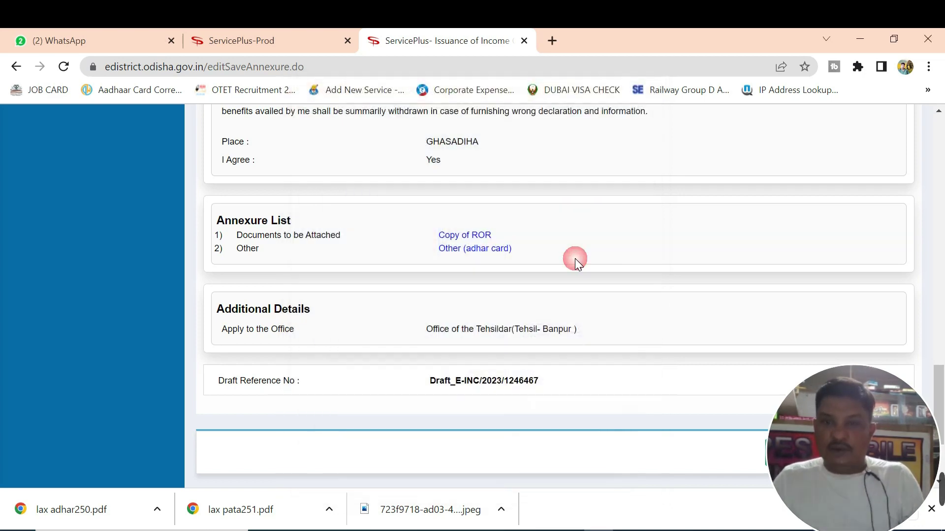
pyautogui.click(463, 249)
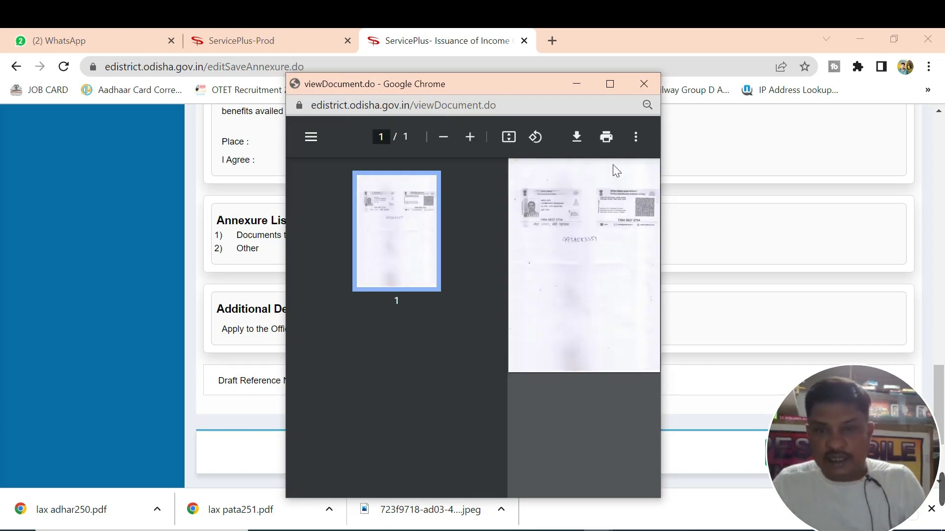
pyautogui.click(643, 84)
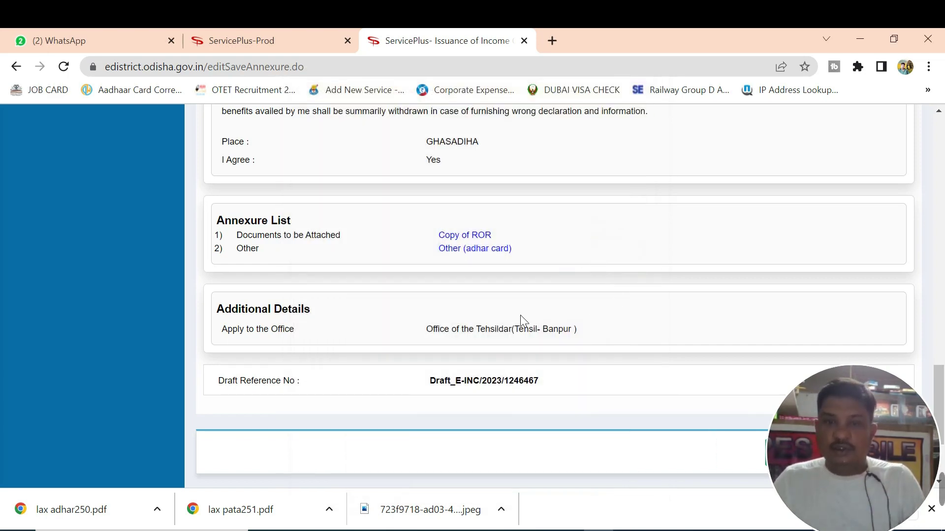
# Submit the application to display the Form No. I acknowledgement dated 03/07/2023
pyautogui.scroll(-3, 514, 320)
pyautogui.click(804, 303)
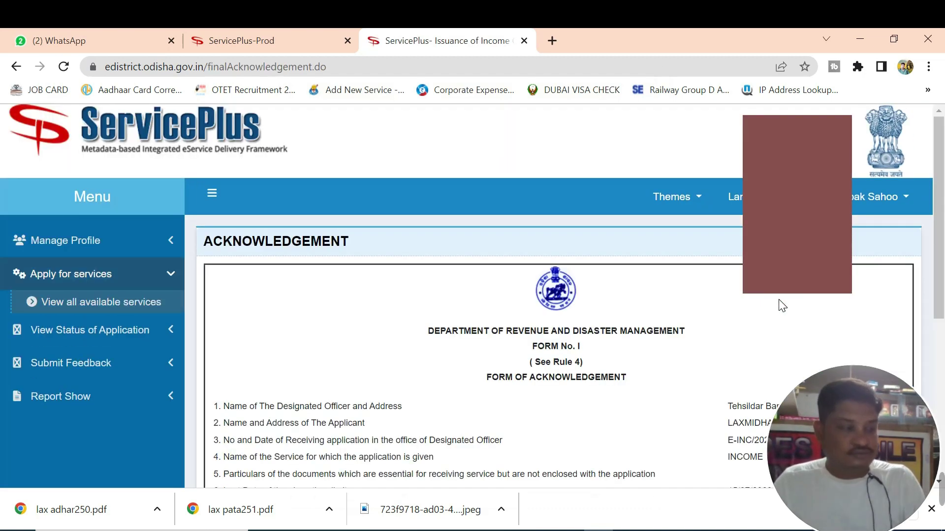
pyautogui.scroll(-4, 578, 302)
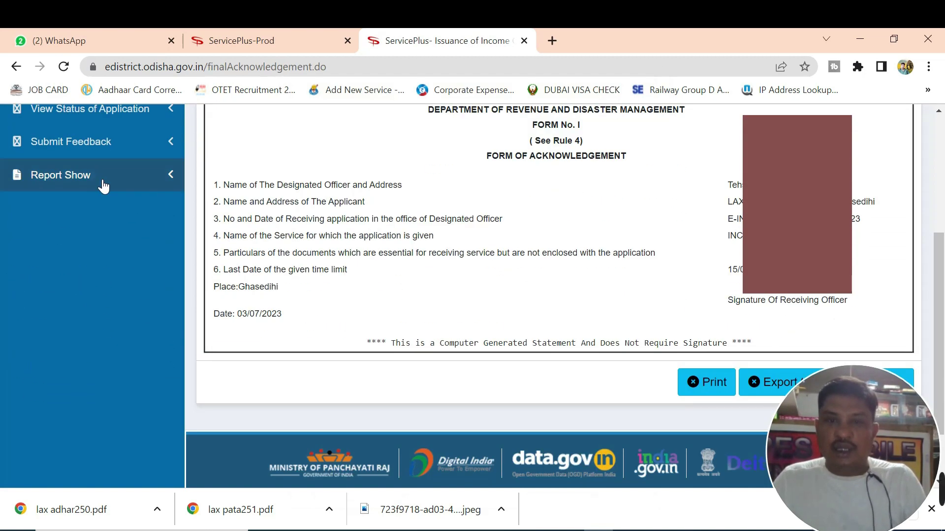